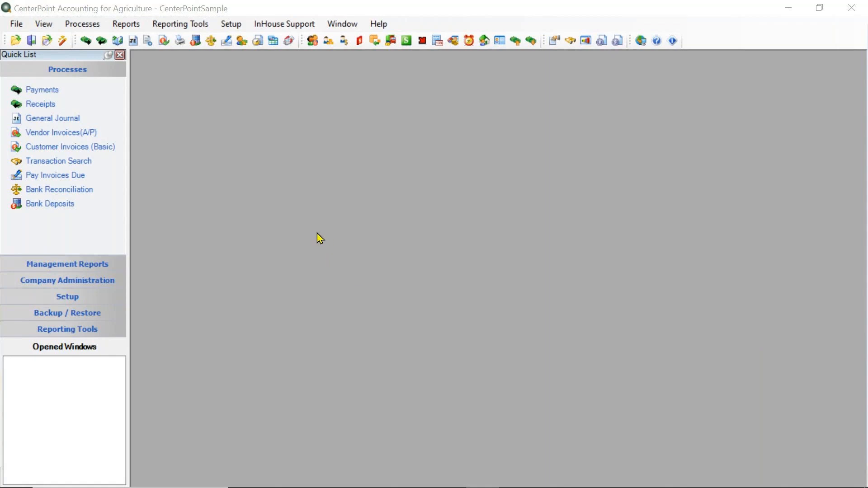
Open the report selection window and compare the full list of report categories with the favorite reports.
{"action": "left_click", "coordinate": [121, 27]}
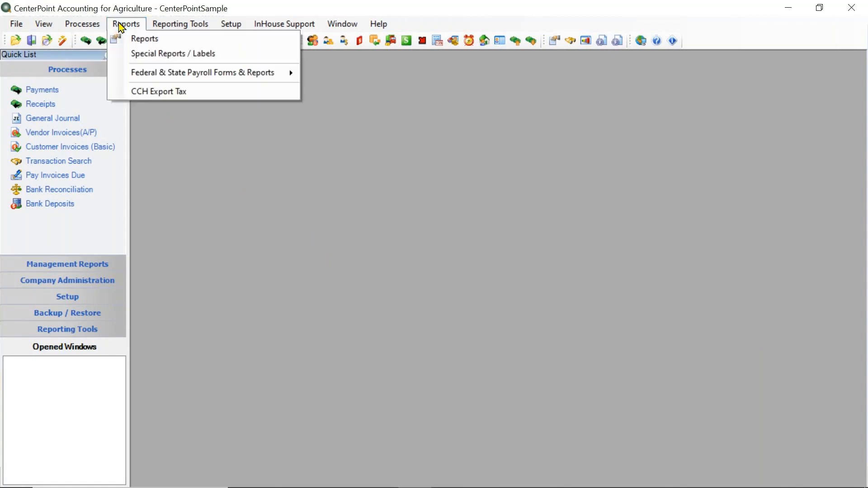
{"action": "left_click", "coordinate": [141, 44]}
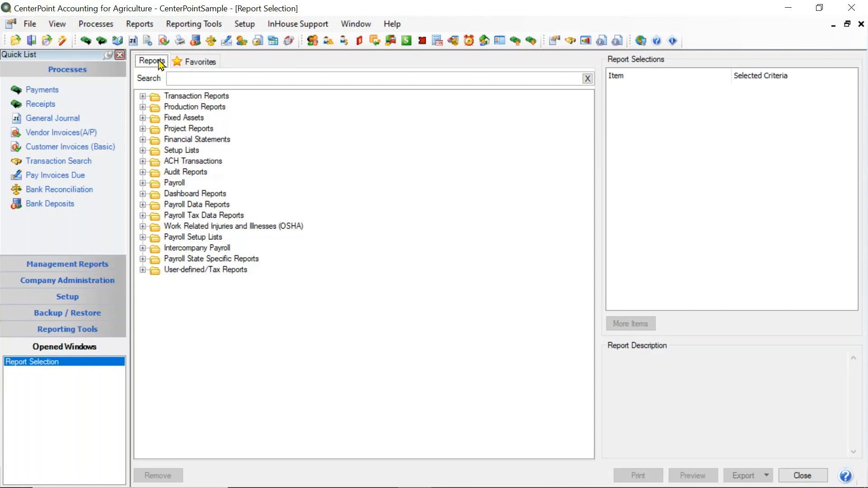
{"action": "left_click", "coordinate": [209, 68]}
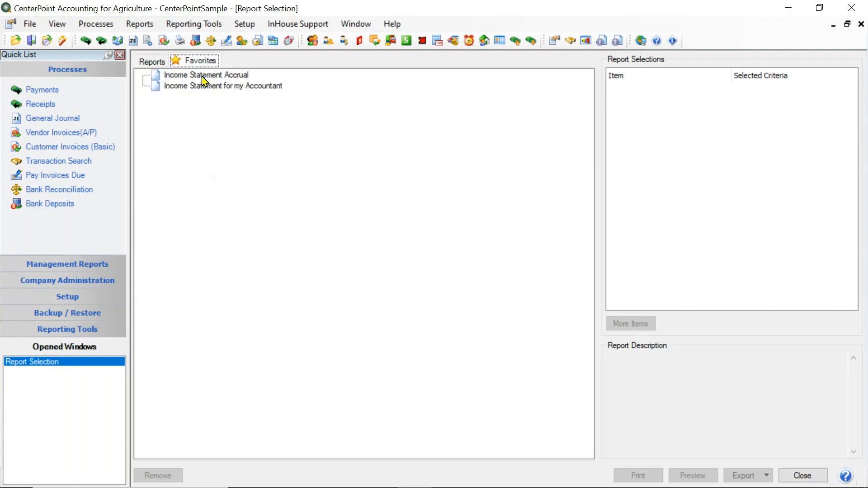
{"action": "left_click", "coordinate": [158, 64]}
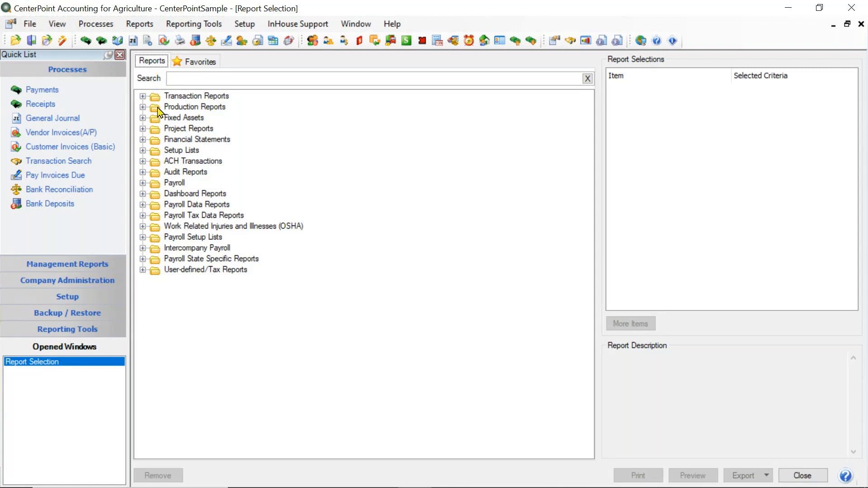
{"action": "left_click", "coordinate": [193, 63]}
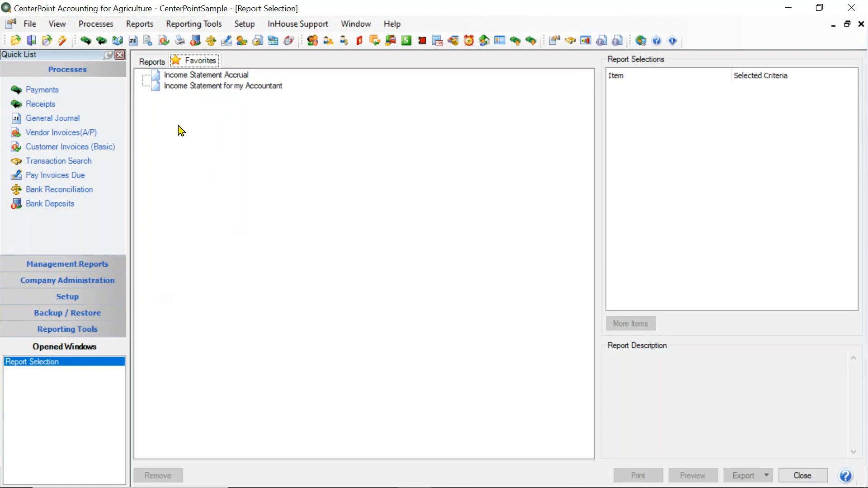
{"action": "left_click", "coordinate": [154, 66]}
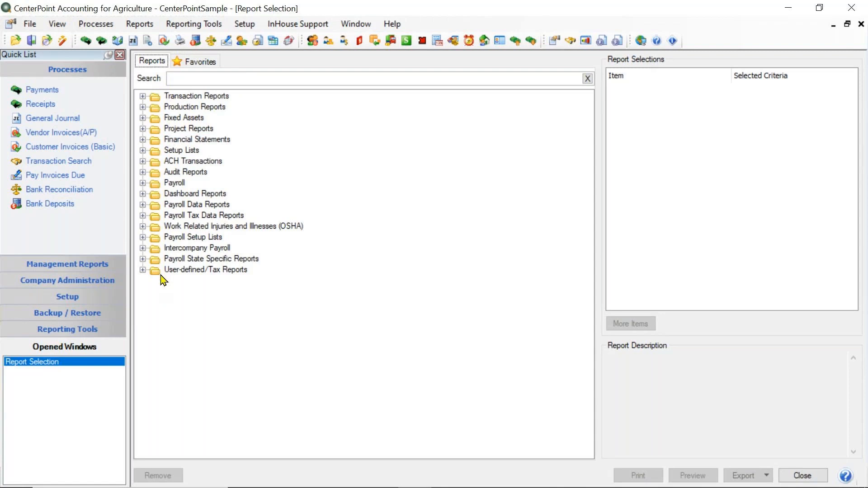
Examine the report categories, including Transaction Reports, Payroll Data Reports, Payroll Tax Data Reports and Production Reports.
{"action": "left_click", "coordinate": [143, 96]}
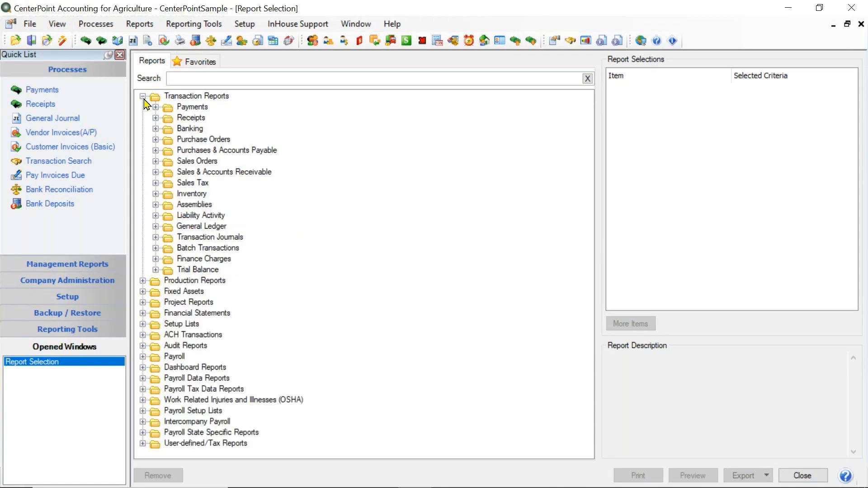
{"action": "left_click", "coordinate": [143, 96]}
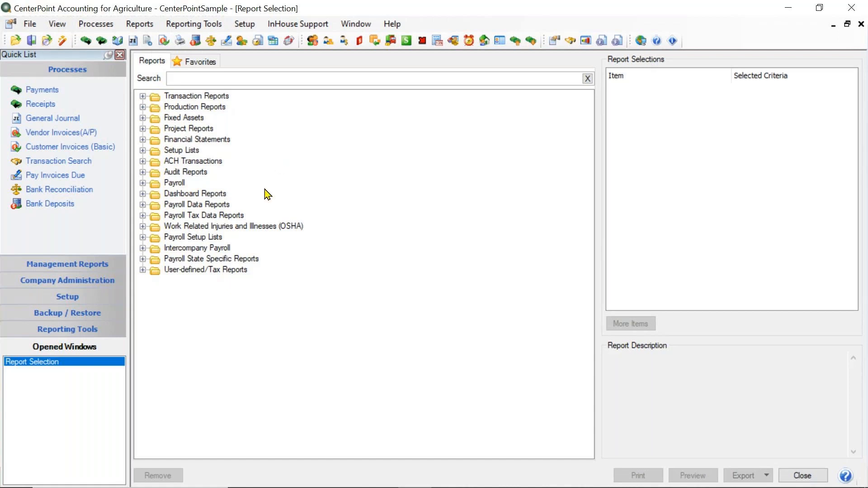
{"action": "left_click", "coordinate": [176, 206]}
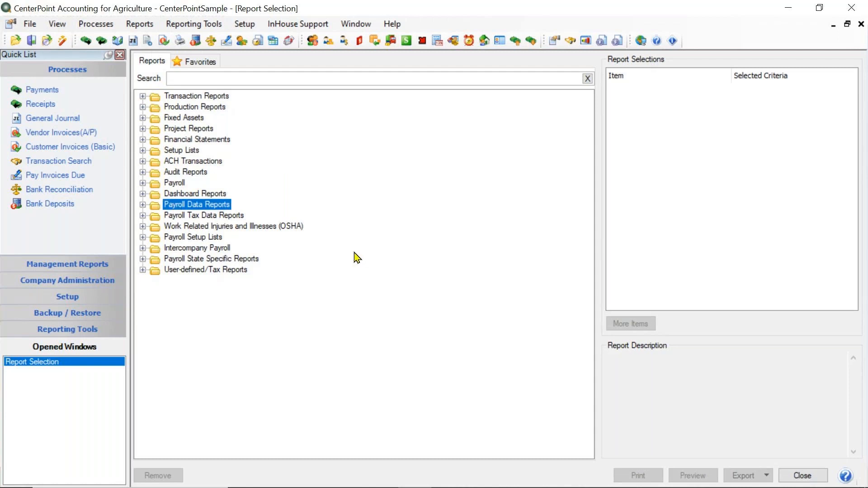
{"action": "left_click", "coordinate": [175, 217]}
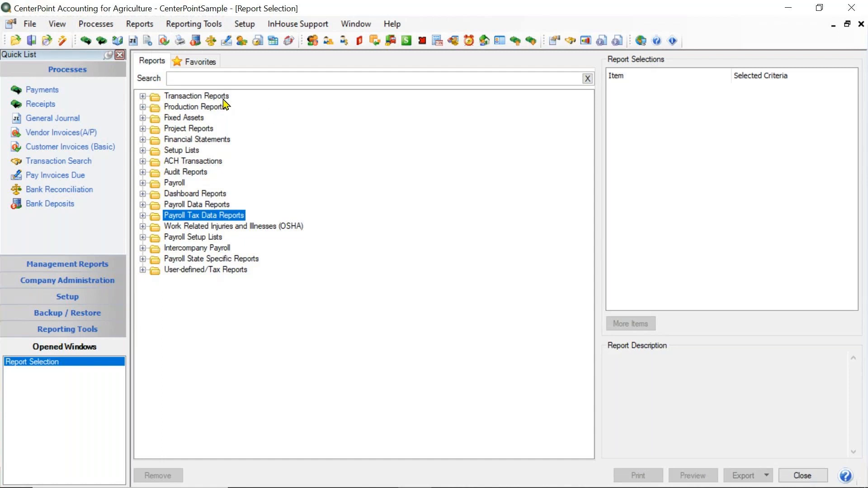
{"action": "left_click", "coordinate": [201, 108]}
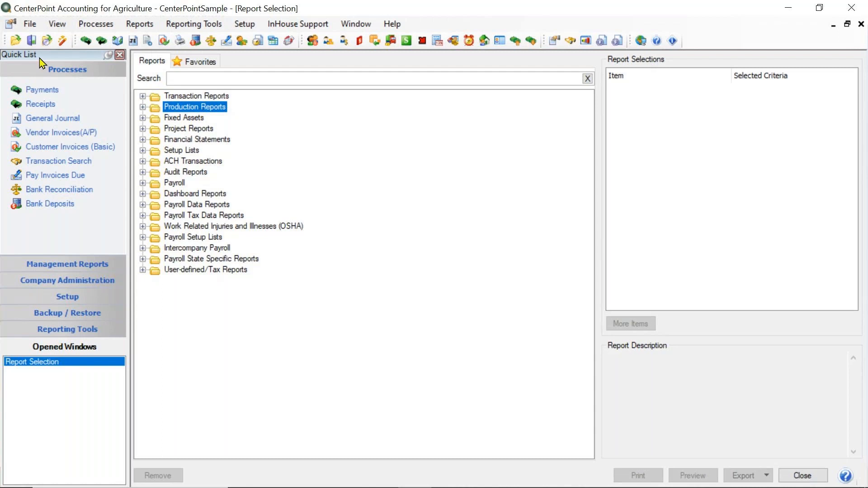
Look through the individual reports in the Payments group of Transaction Reports and in Financial Statements, then collapse both categories.
{"action": "left_click", "coordinate": [143, 97]}
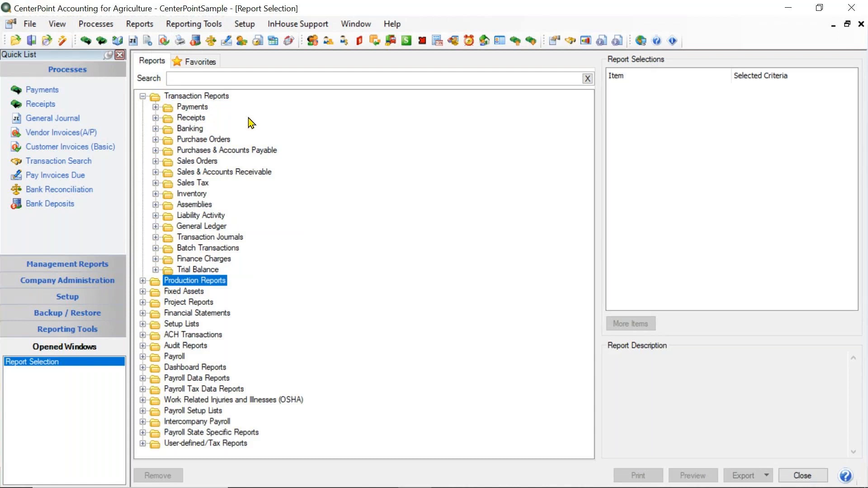
{"action": "left_click", "coordinate": [156, 108]}
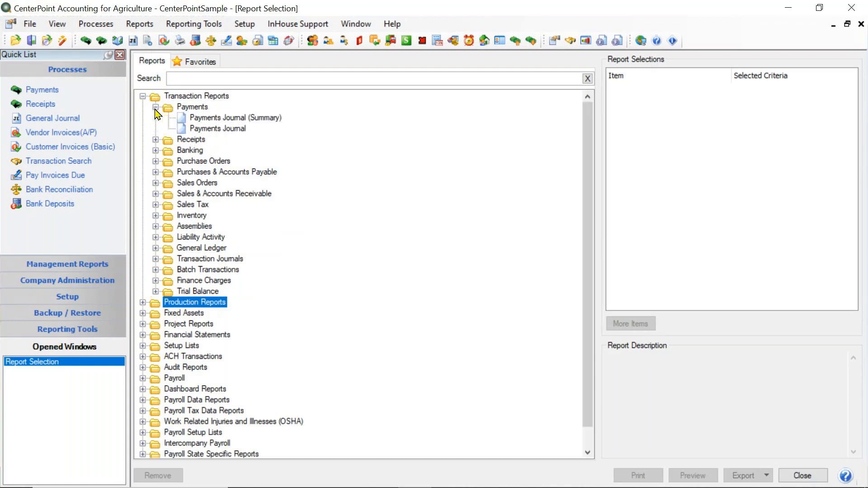
{"action": "left_click", "coordinate": [142, 335]}
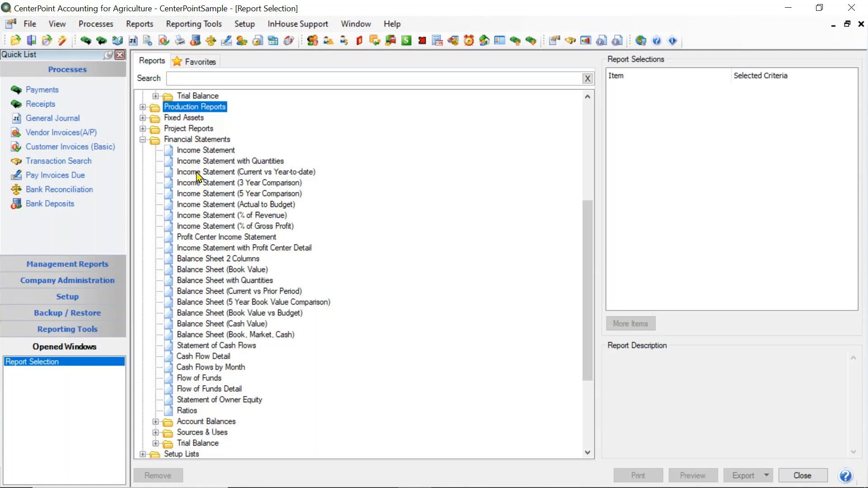
{"action": "left_click", "coordinate": [143, 140]}
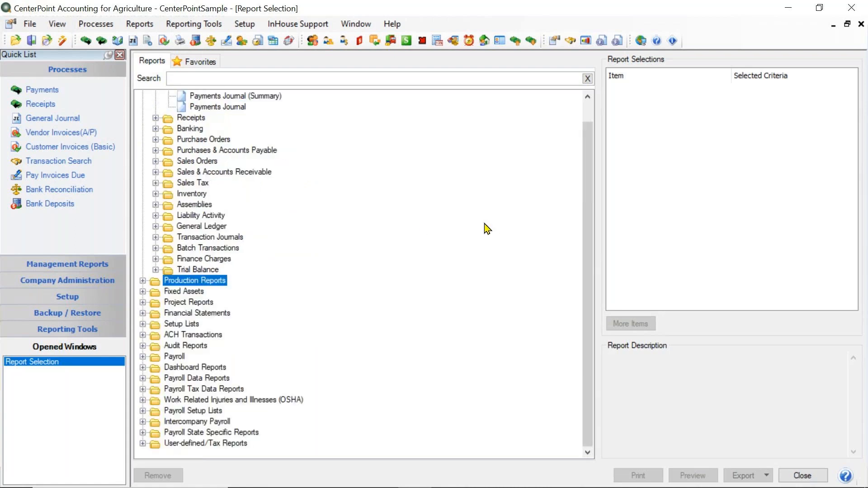
{"action": "scroll", "coordinate": [460, 216], "scroll_direction": "up", "scroll_amount": 1}
{"action": "left_click", "coordinate": [143, 97]}
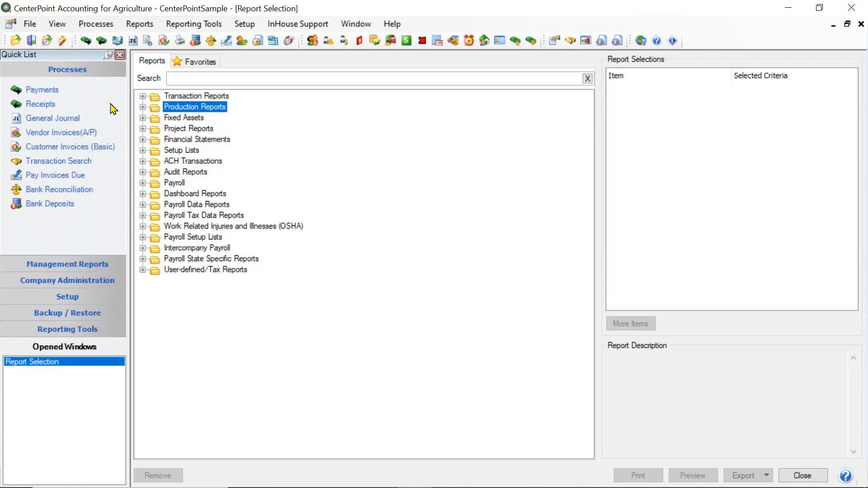
Preview the Payments Journal for check dates 1/15/2023 to 3/23/2023, then close the preview and collapse Transaction Reports.
{"action": "left_click", "coordinate": [143, 96]}
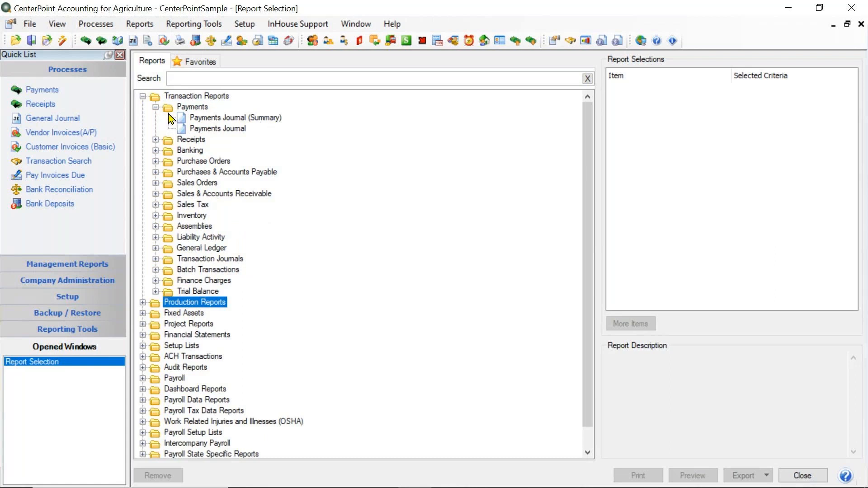
{"action": "left_click", "coordinate": [222, 130]}
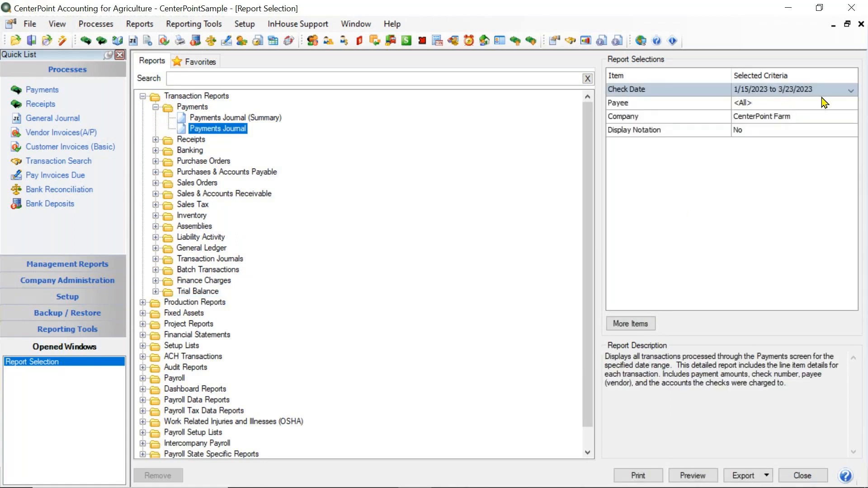
{"action": "left_click", "coordinate": [771, 93]}
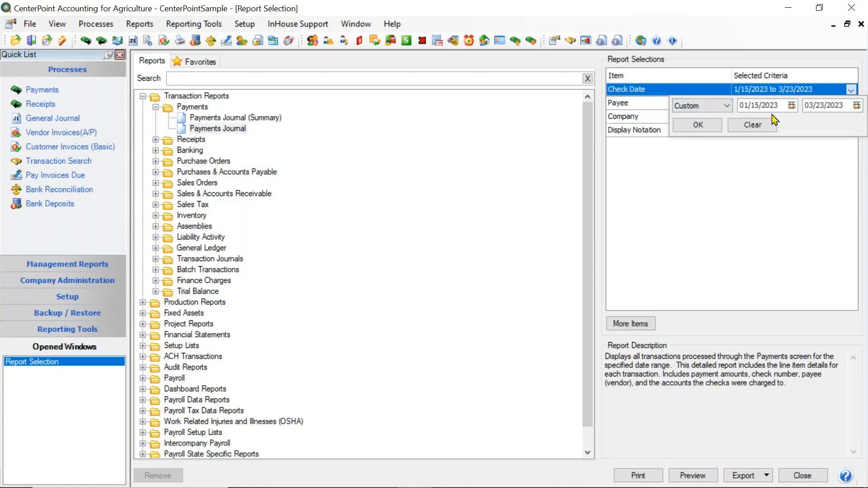
{"action": "left_click", "coordinate": [697, 126]}
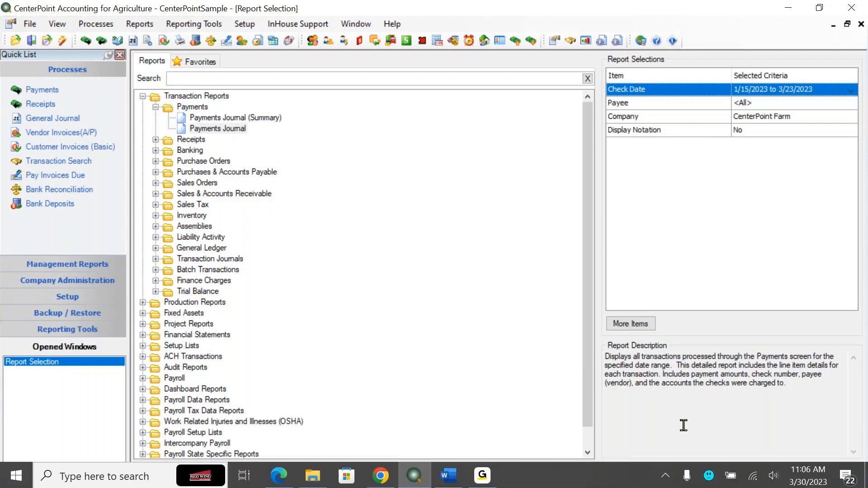
{"action": "left_click", "coordinate": [692, 473]}
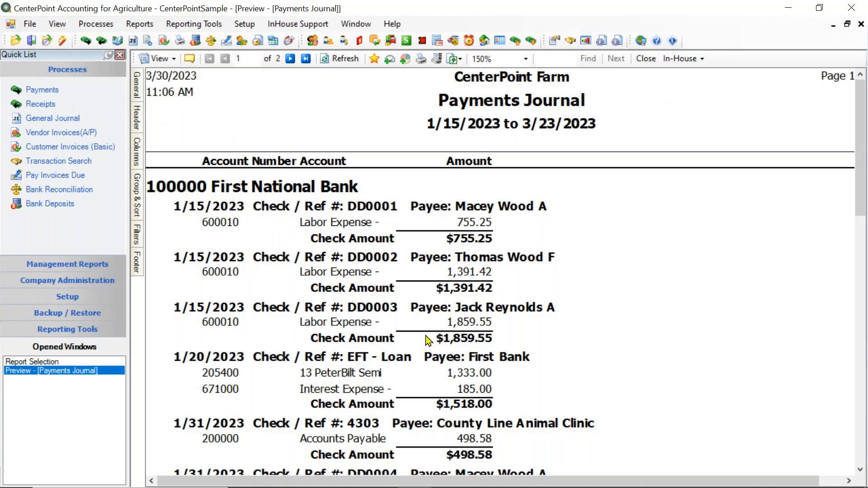
{"action": "left_click", "coordinate": [645, 58]}
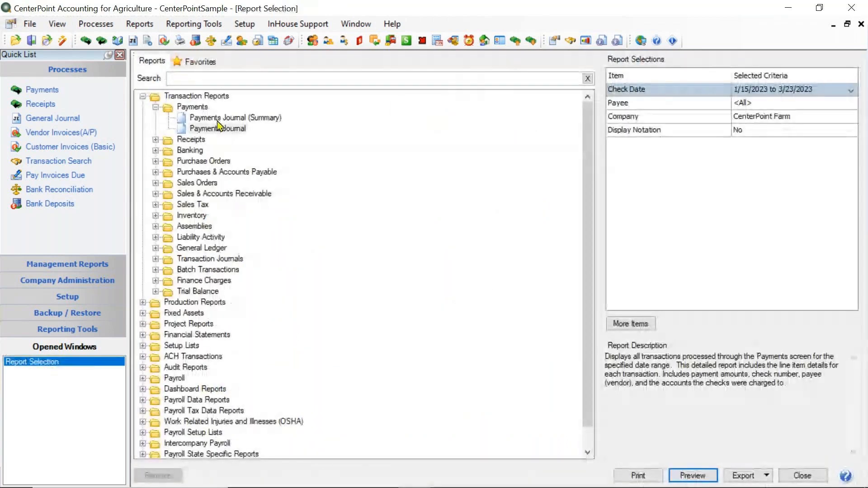
{"action": "left_click", "coordinate": [143, 97]}
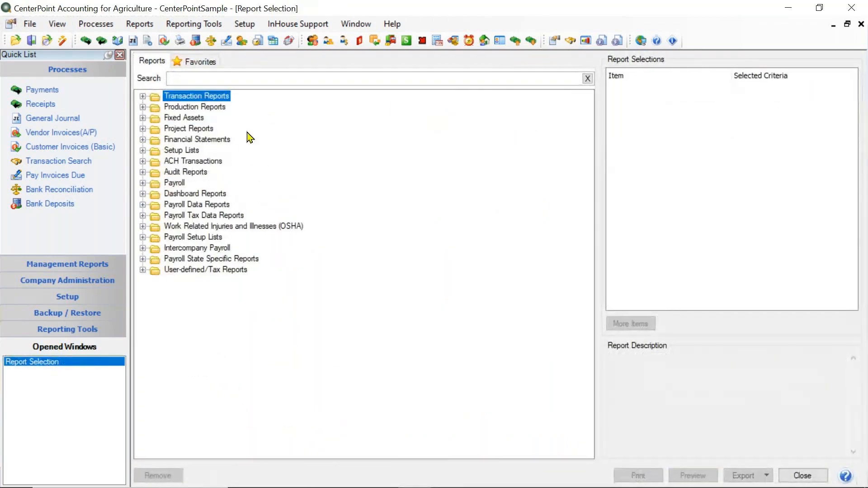
Set the Income Statement's period to This Year YTD, preview the report and close the preview.
{"action": "left_click", "coordinate": [143, 140]}
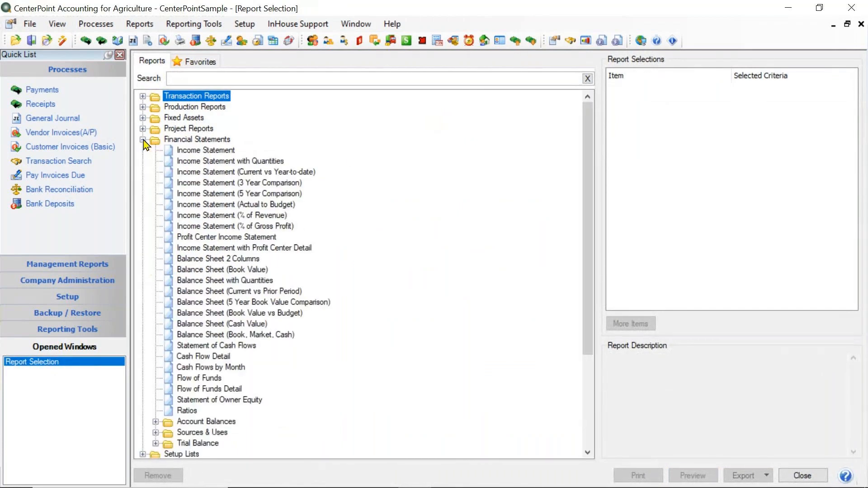
{"action": "left_click", "coordinate": [219, 151]}
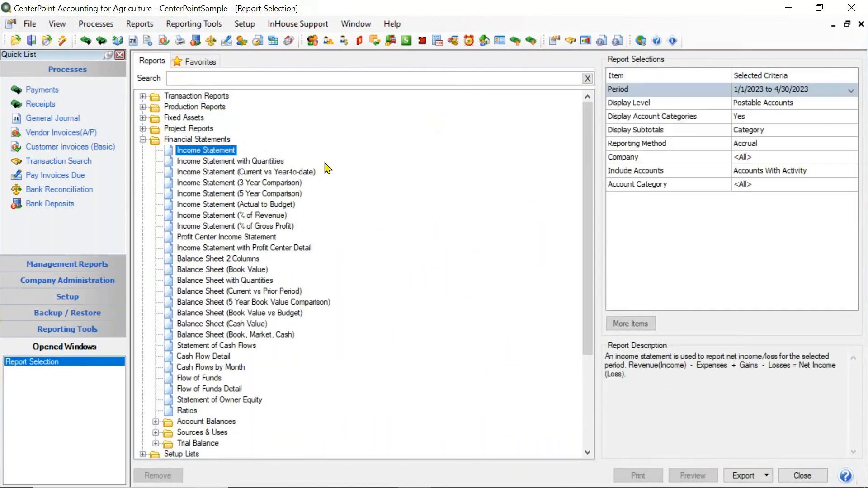
{"action": "left_click", "coordinate": [755, 93]}
{"action": "left_click", "coordinate": [669, 106]}
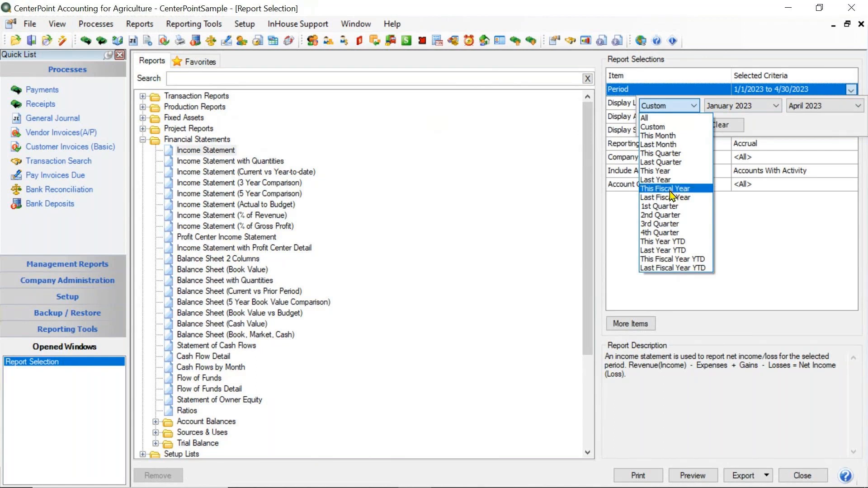
{"action": "left_click", "coordinate": [675, 240]}
{"action": "left_click", "coordinate": [662, 127]}
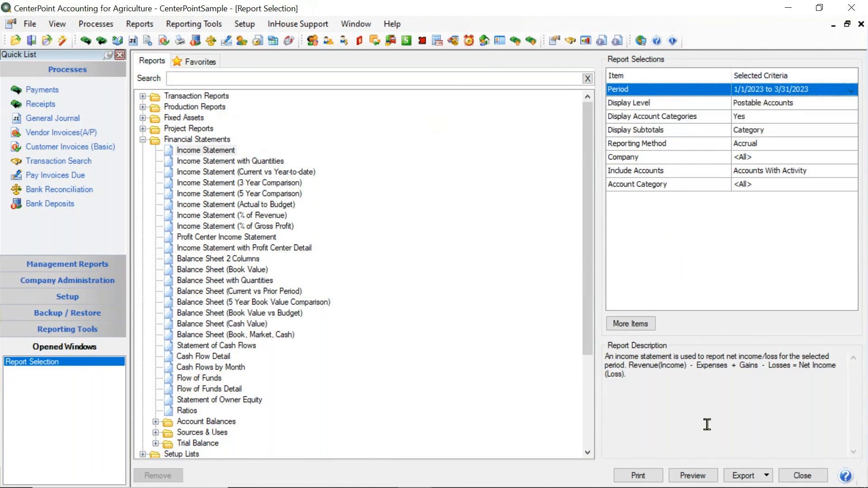
{"action": "left_click", "coordinate": [693, 477]}
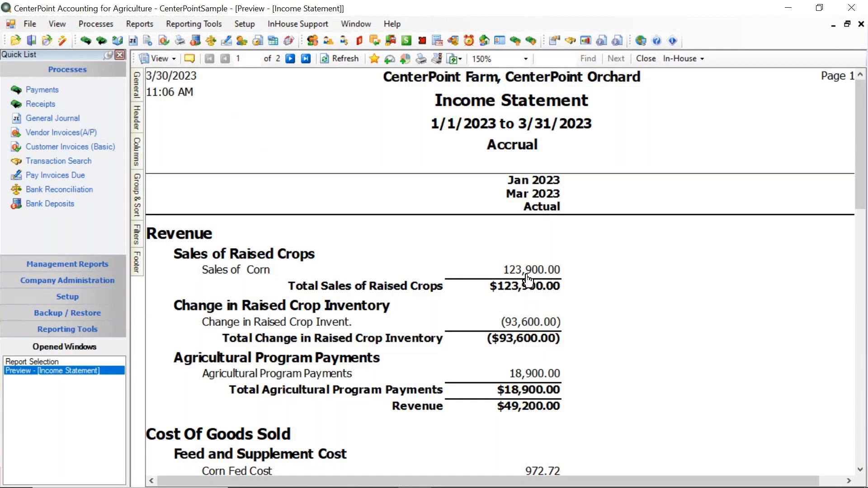
{"action": "left_click", "coordinate": [649, 66]}
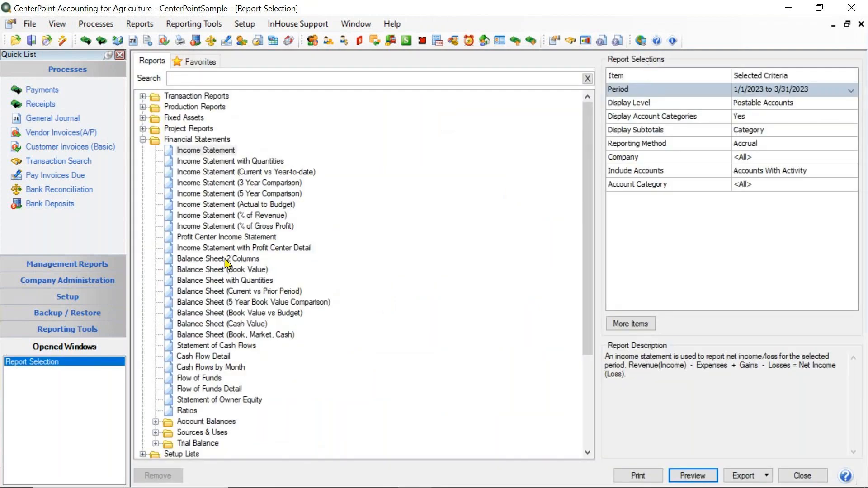
Preview the Balance Sheet (Book Value) report for period 3/31/2023, then close it and collapse Financial Statements.
{"action": "left_click", "coordinate": [221, 270]}
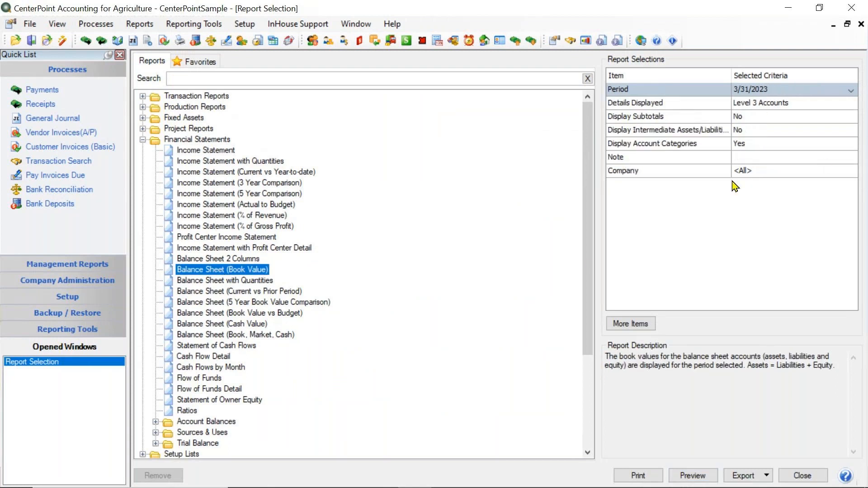
{"action": "left_click", "coordinate": [684, 473]}
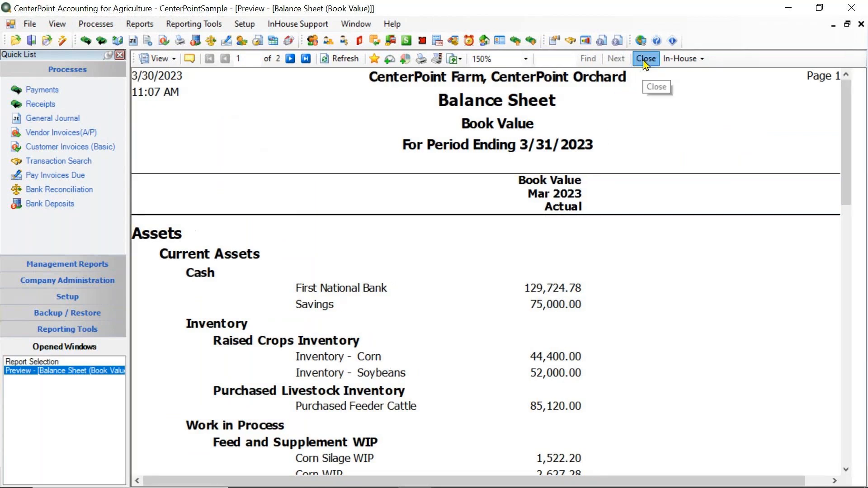
{"action": "left_click", "coordinate": [644, 59]}
{"action": "left_click", "coordinate": [142, 140]}
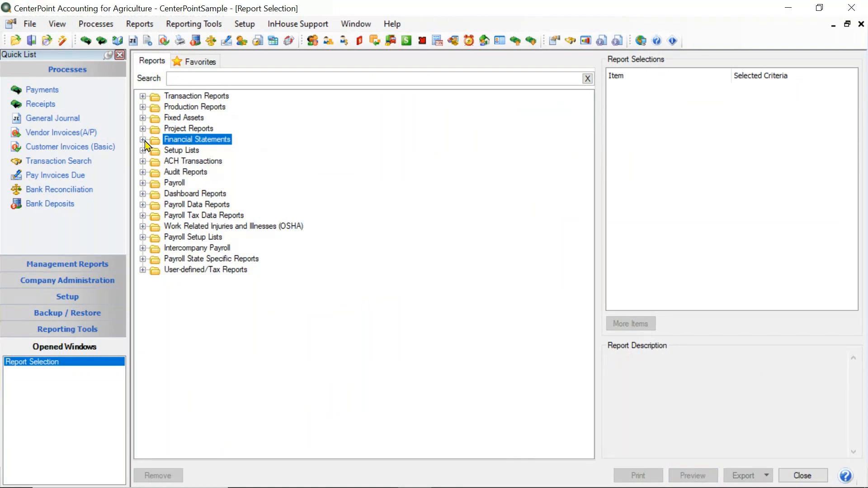
Select the Income Statement in Financial Statements and read its report description.
{"action": "left_click", "coordinate": [143, 140]}
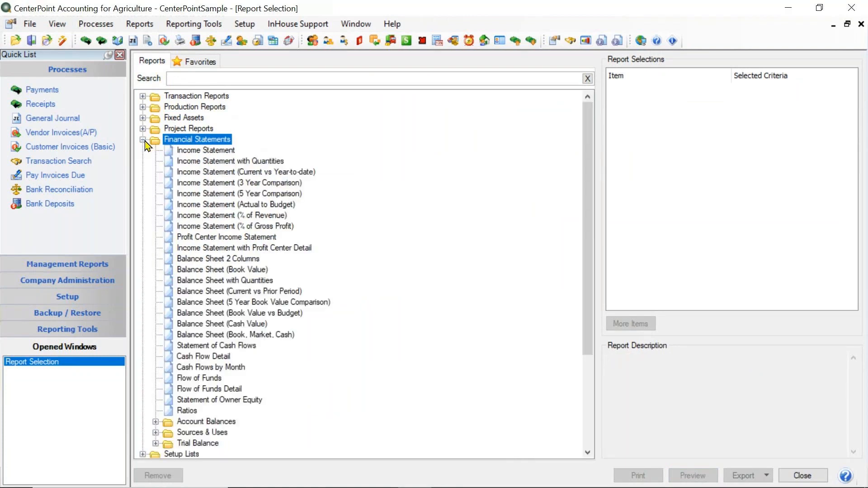
{"action": "left_click", "coordinate": [223, 154]}
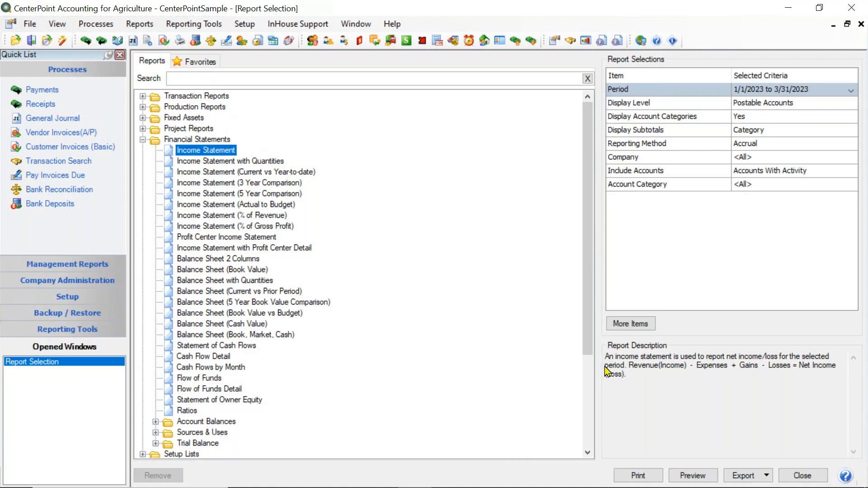
{"action": "left_click_drag", "start_coordinate": [607, 357], "coordinate": [610, 378]}
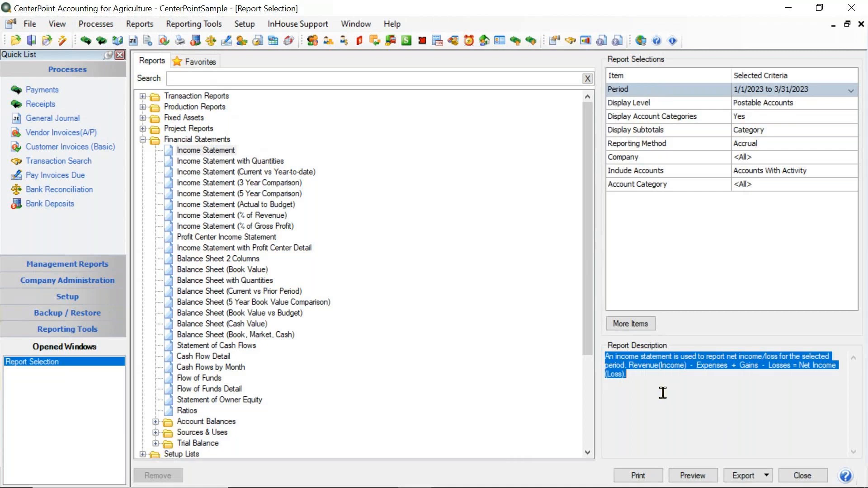
Collapse Financial Statements, search the report list for "cash flow" and clear the search.
{"action": "left_click", "coordinate": [143, 140]}
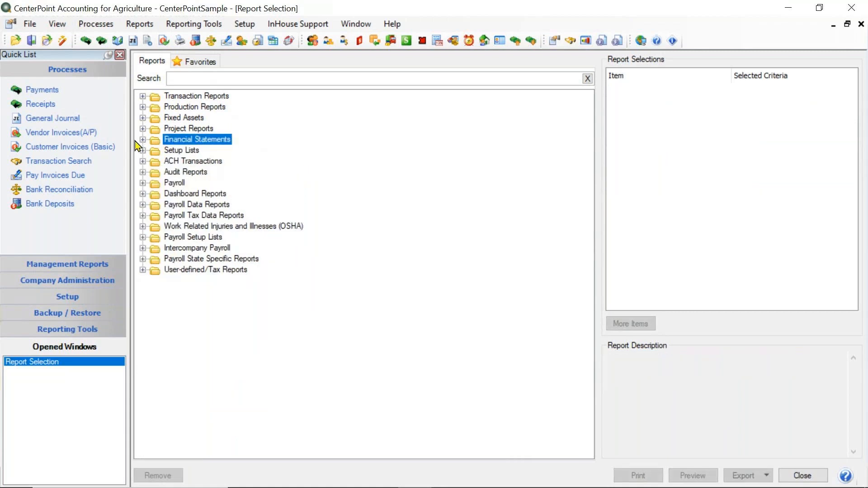
{"action": "left_click", "coordinate": [189, 81]}
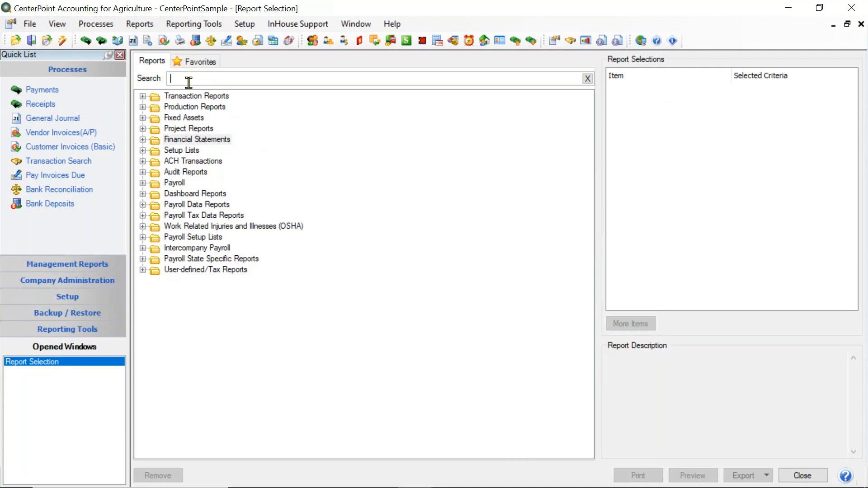
{"action": "type", "text": "cash"}
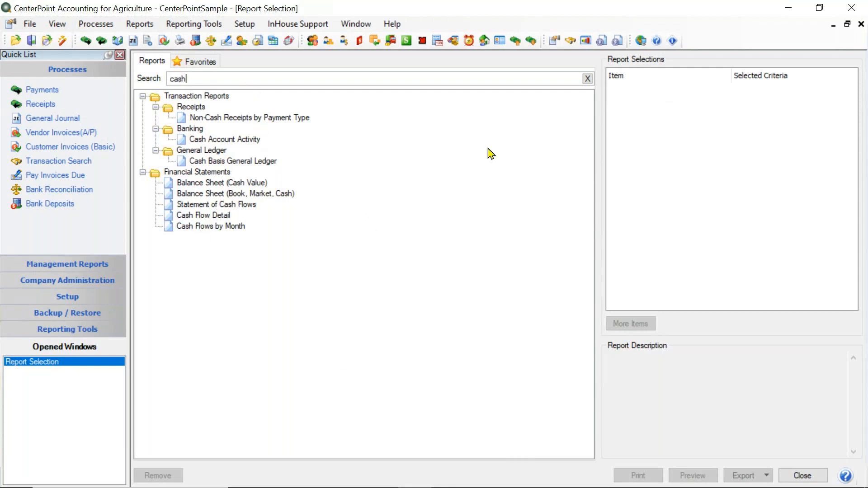
{"action": "type", "text": "flow"}
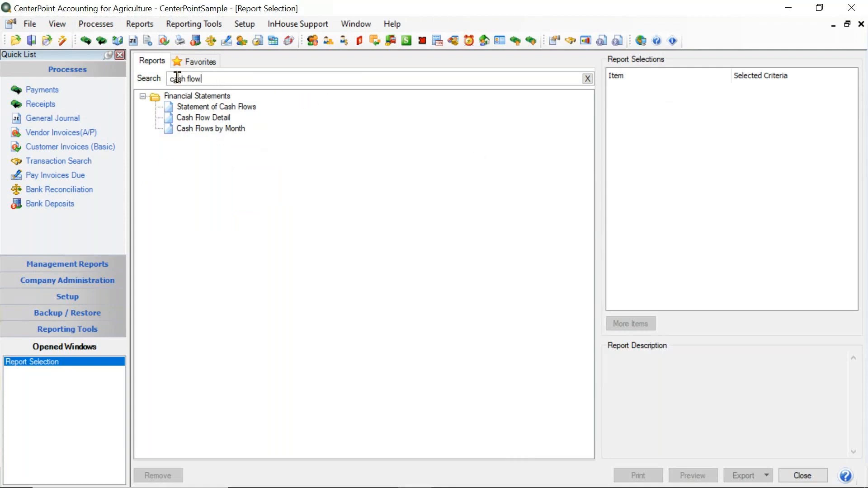
{"action": "left_click", "coordinate": [587, 79]}
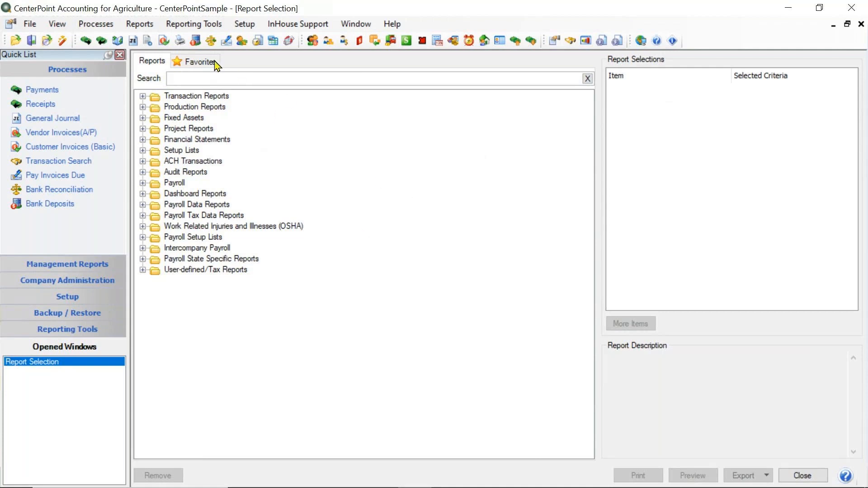
Expand Transaction Reports and its Banking group, and select the Bank Register report.
{"action": "left_click", "coordinate": [143, 97]}
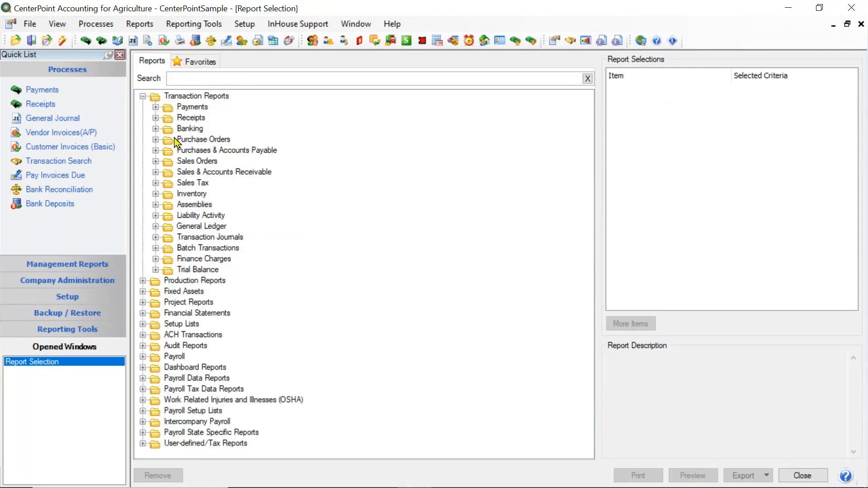
{"action": "left_click", "coordinate": [155, 130]}
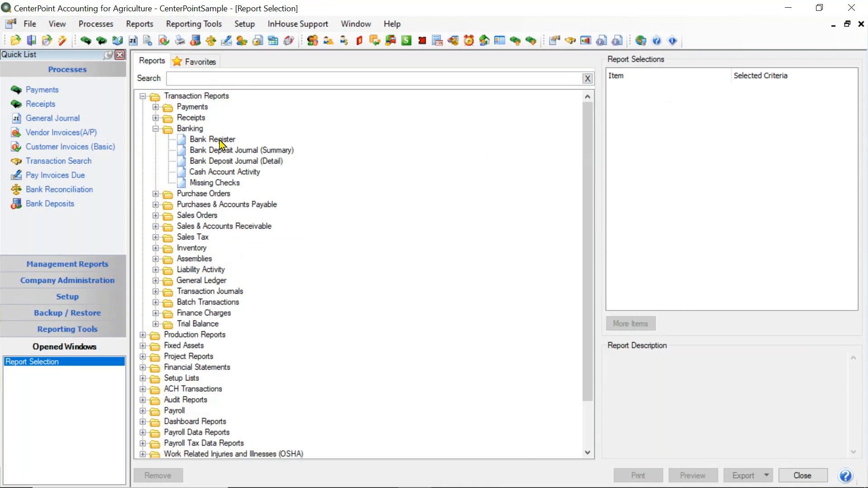
{"action": "left_click", "coordinate": [219, 140]}
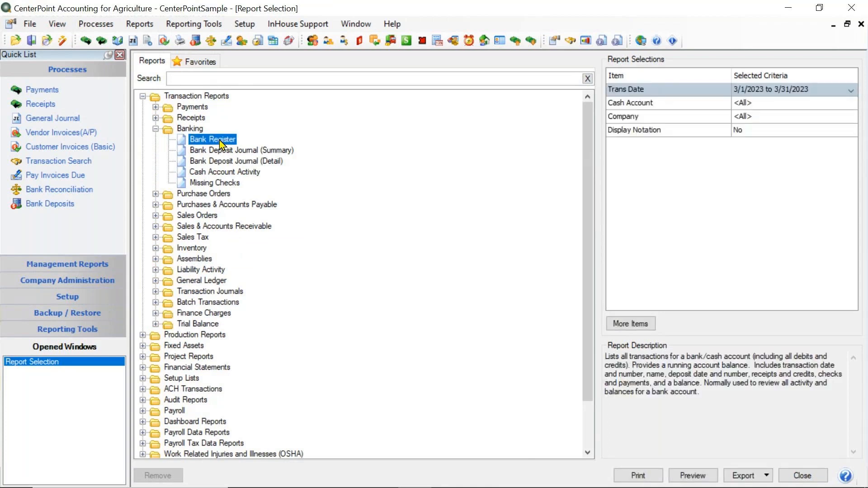
Add the Bank Register report to the favorites under the name "Bank Register for Accountant".
{"action": "right_click", "coordinate": [220, 145]}
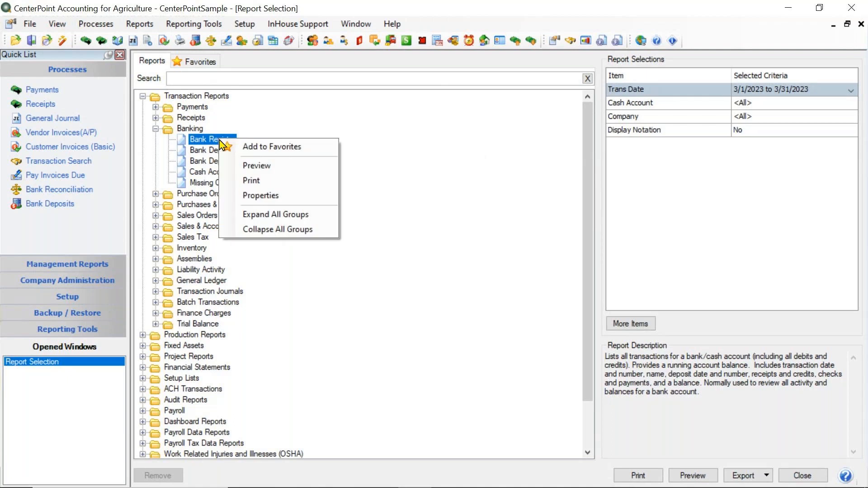
{"action": "left_click", "coordinate": [264, 149]}
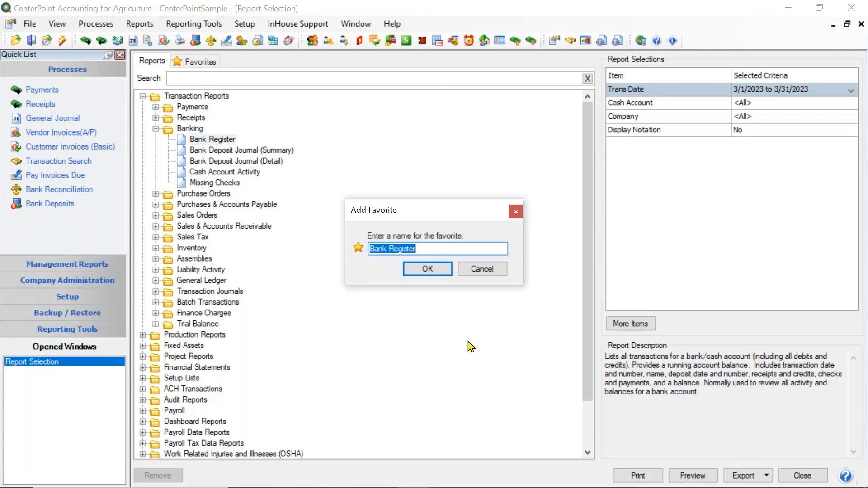
{"action": "left_click", "coordinate": [439, 250]}
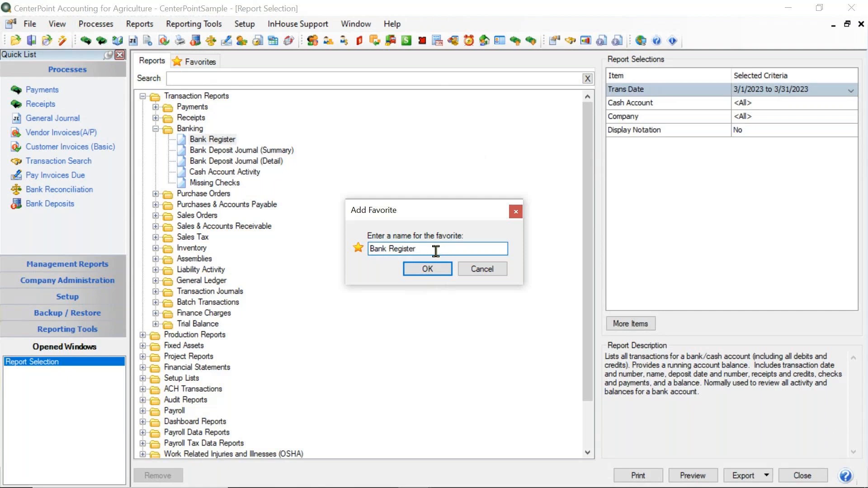
{"action": "type", "text": "for Acct"}
{"action": "key", "text": "BackSpace"}
{"action": "key", "text": "BackSpace"}
{"action": "key", "text": "BackSpace"}
{"action": "key", "text": "BackSpace"}
{"action": "type", "text": "Accountant"}
{"action": "left_click", "coordinate": [418, 270]}
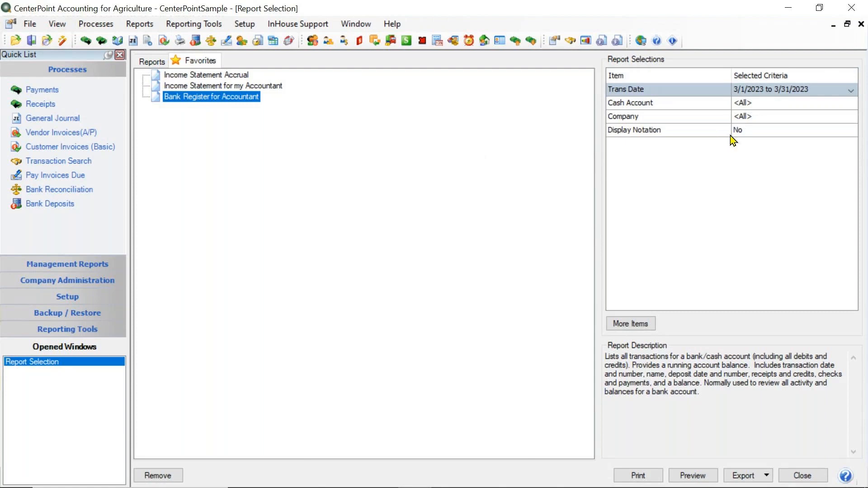
View the cash account choices of the Bank Register for Accountant favorite and return to the full report list.
{"action": "left_click", "coordinate": [750, 109]}
{"action": "left_click", "coordinate": [750, 108]}
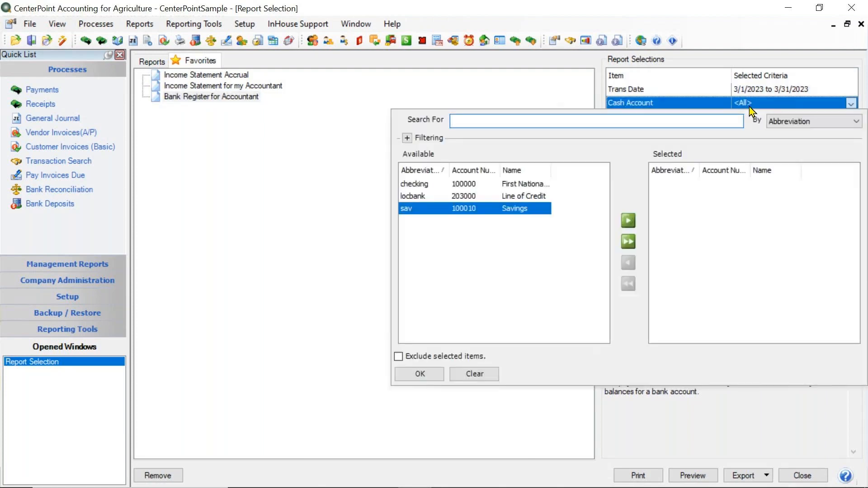
{"action": "left_click", "coordinate": [431, 374]}
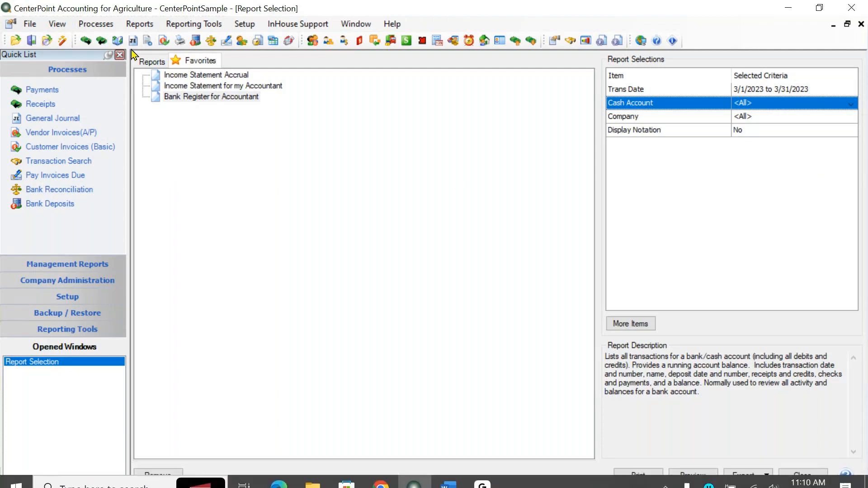
{"action": "left_click", "coordinate": [141, 61]}
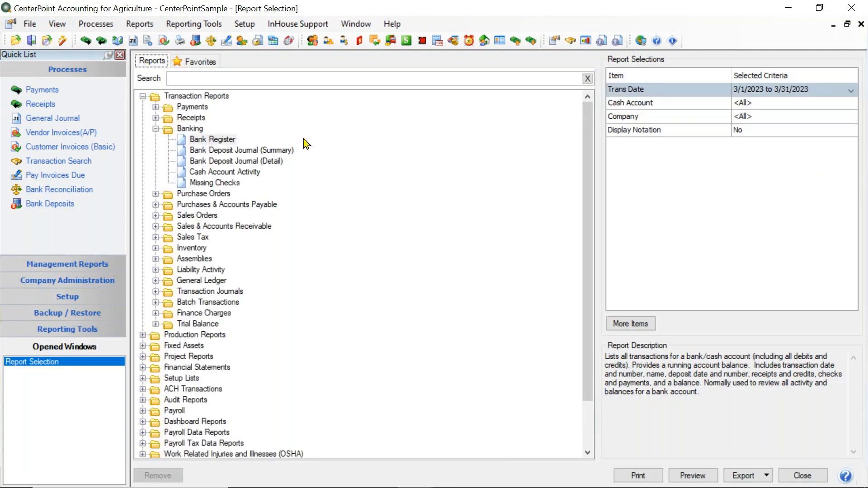
Set the company criterion of the Bank Register report to CenterPoint Farm.
{"action": "right_click", "coordinate": [217, 143]}
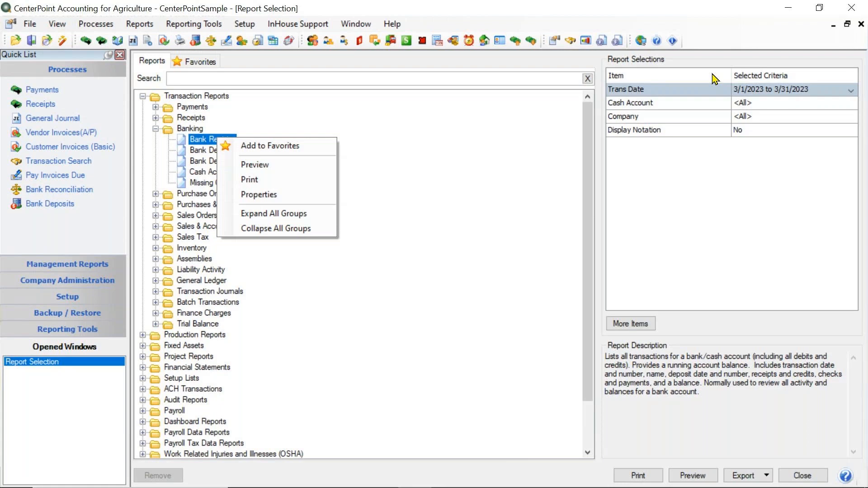
{"action": "left_click", "coordinate": [208, 144]}
{"action": "left_click", "coordinate": [753, 119]}
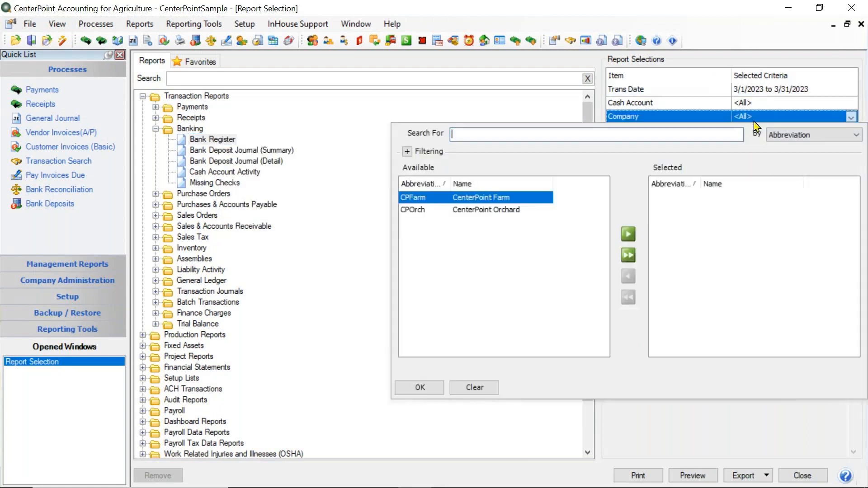
{"action": "left_click", "coordinate": [624, 236]}
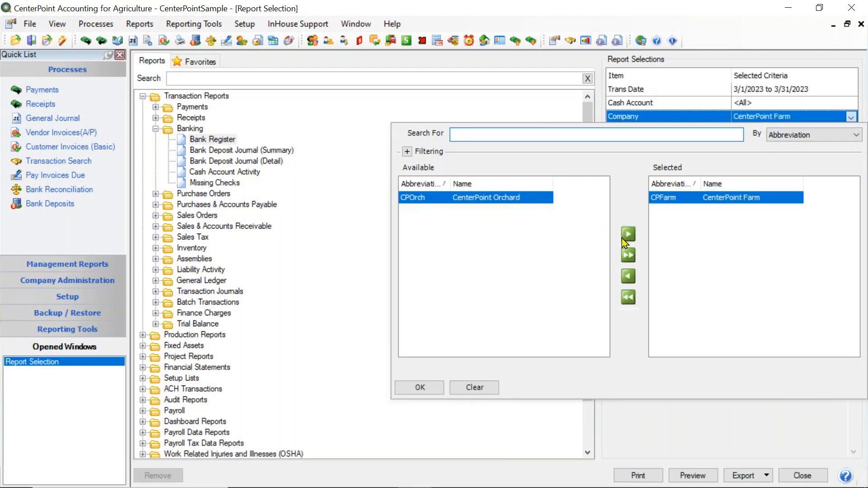
{"action": "left_click", "coordinate": [420, 388]}
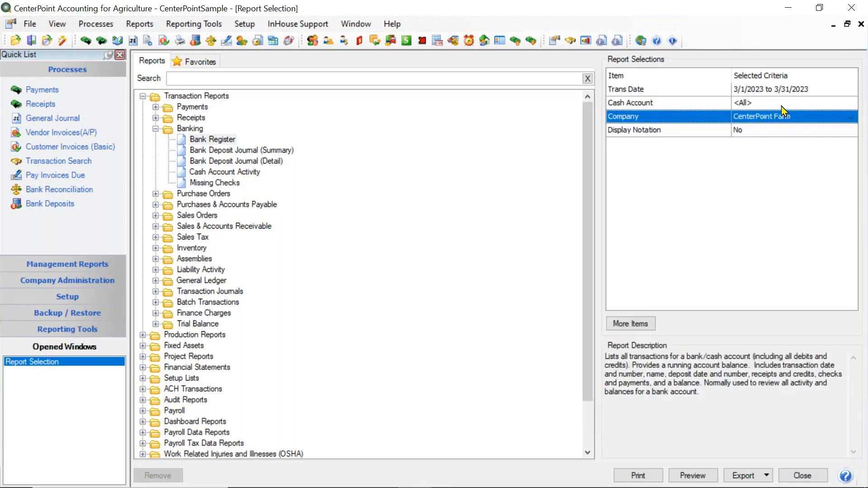
Limit the Bank Register's cash account to First National Bank and preview the report.
{"action": "left_click", "coordinate": [782, 105]}
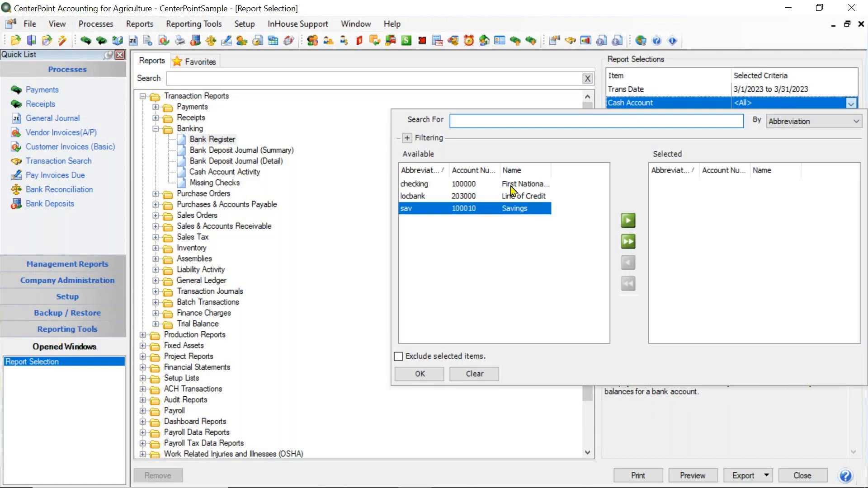
{"action": "left_click", "coordinate": [515, 195]}
{"action": "left_click", "coordinate": [519, 184]}
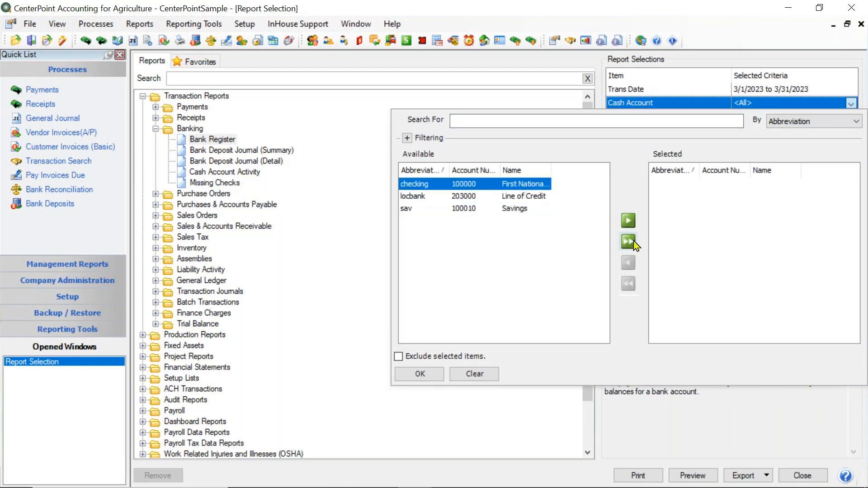
{"action": "left_click", "coordinate": [628, 221]}
{"action": "left_click", "coordinate": [421, 374]}
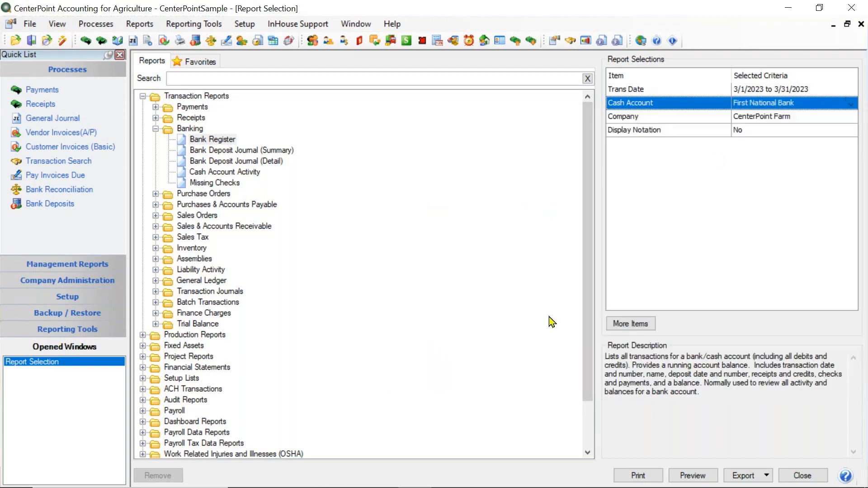
{"action": "right_click", "coordinate": [221, 142]}
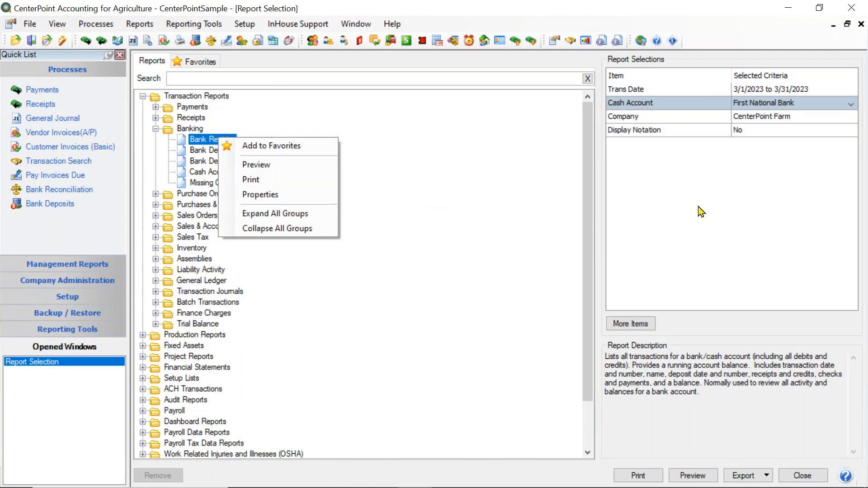
{"action": "left_click", "coordinate": [254, 166]}
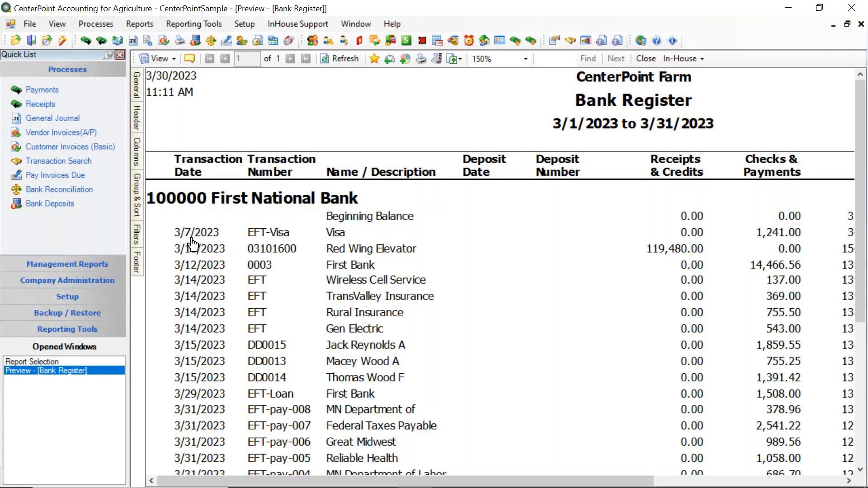
Change the previewed Bank Register's cash account filter to Line of Credit, refresh the report and close the preview.
{"action": "mouse_move", "coordinate": [141, 241]}
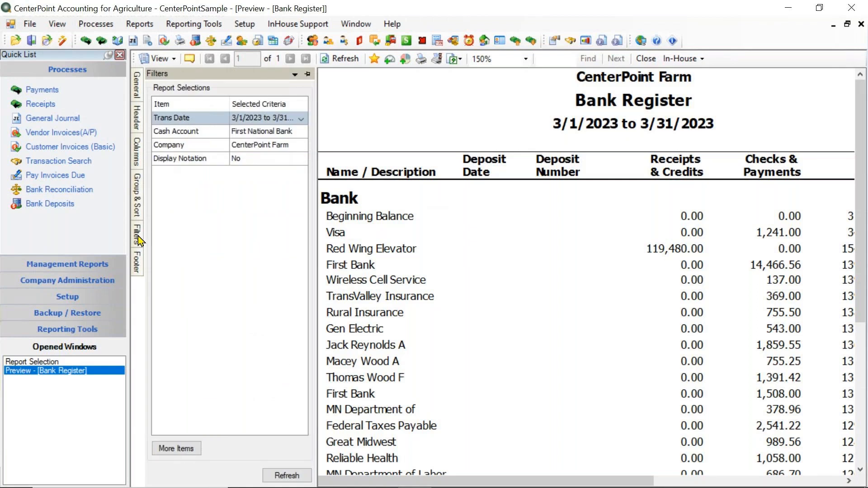
{"action": "left_click", "coordinate": [138, 236]}
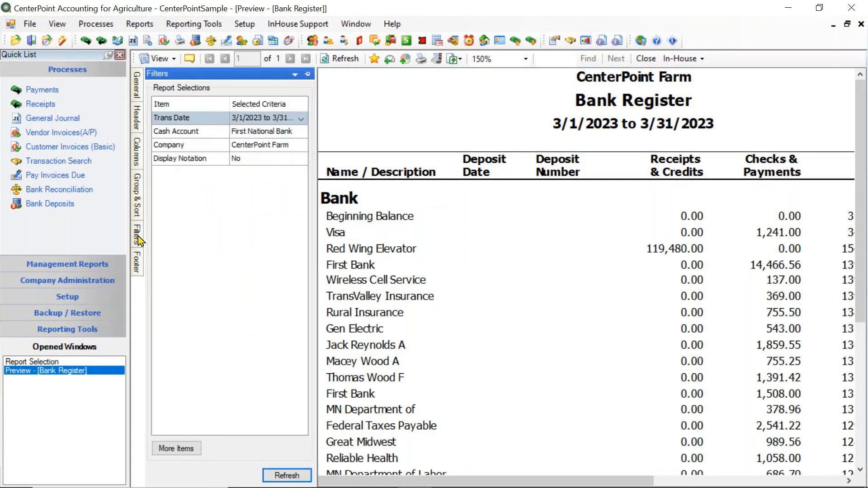
{"action": "left_click", "coordinate": [266, 135]}
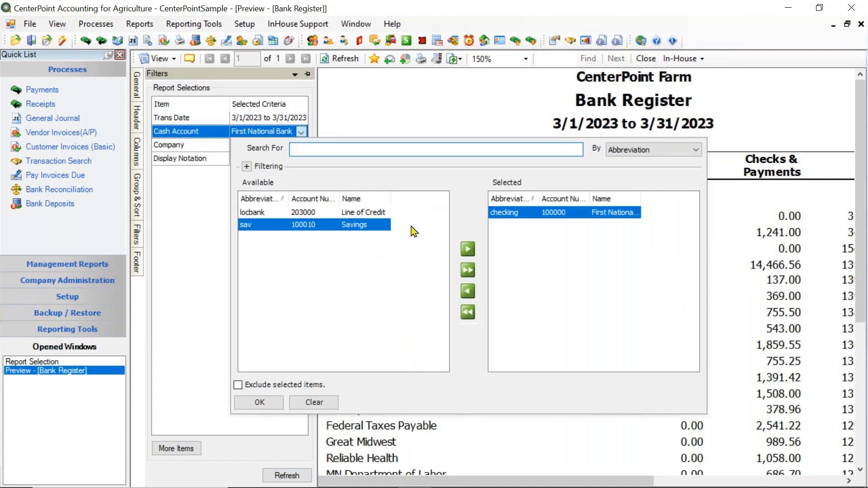
{"action": "left_click", "coordinate": [474, 295]}
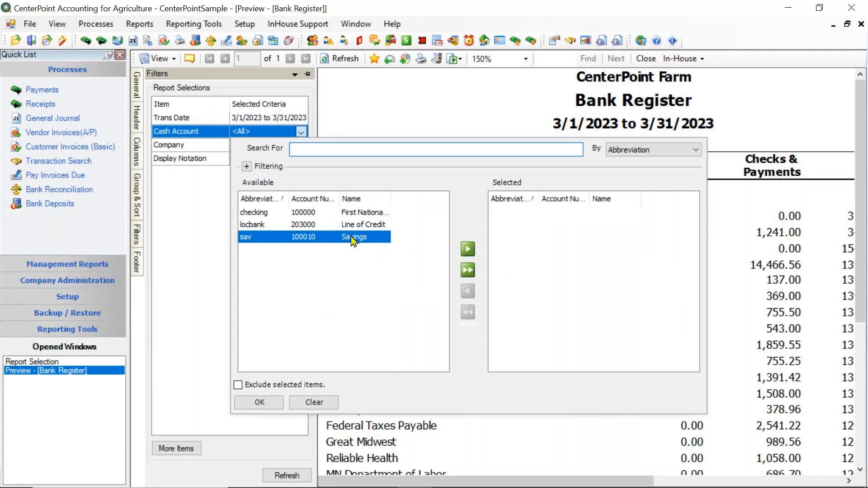
{"action": "left_click", "coordinate": [353, 226]}
{"action": "left_click", "coordinate": [468, 249]}
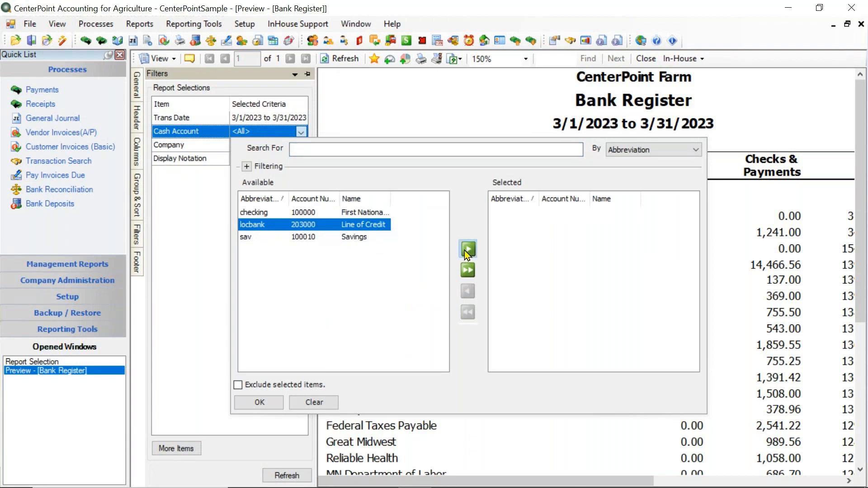
{"action": "left_click", "coordinate": [263, 402]}
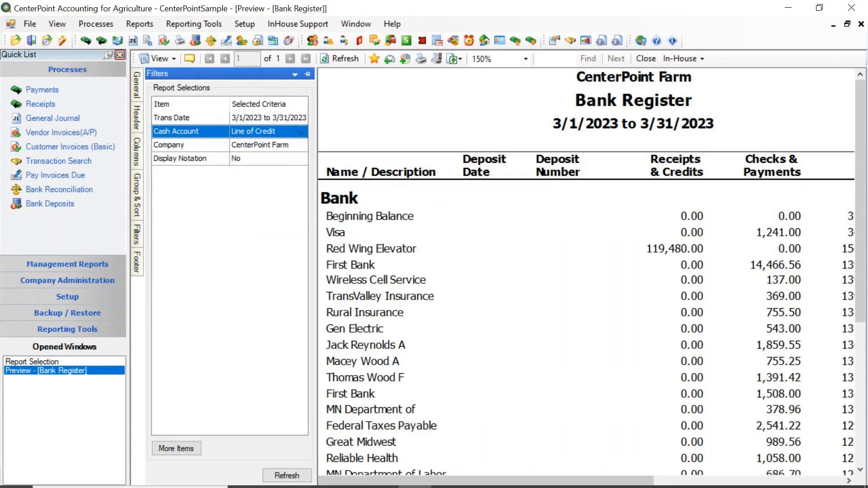
{"action": "left_click", "coordinate": [281, 474]}
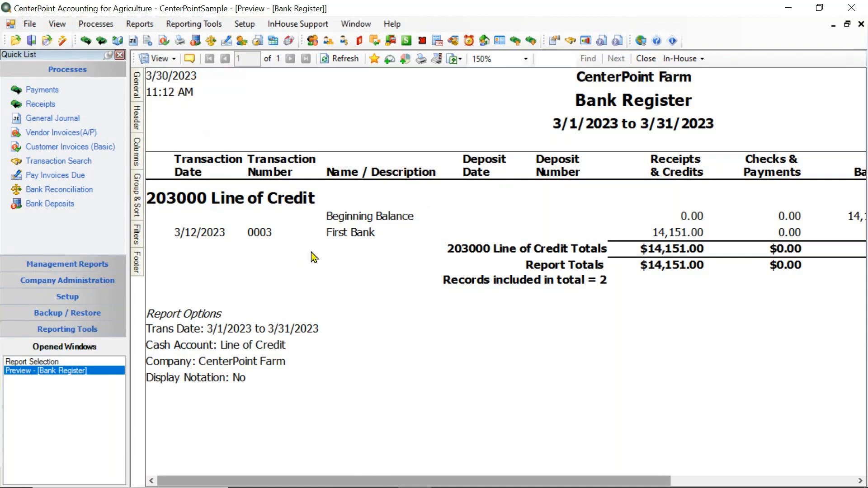
{"action": "left_click", "coordinate": [646, 59]}
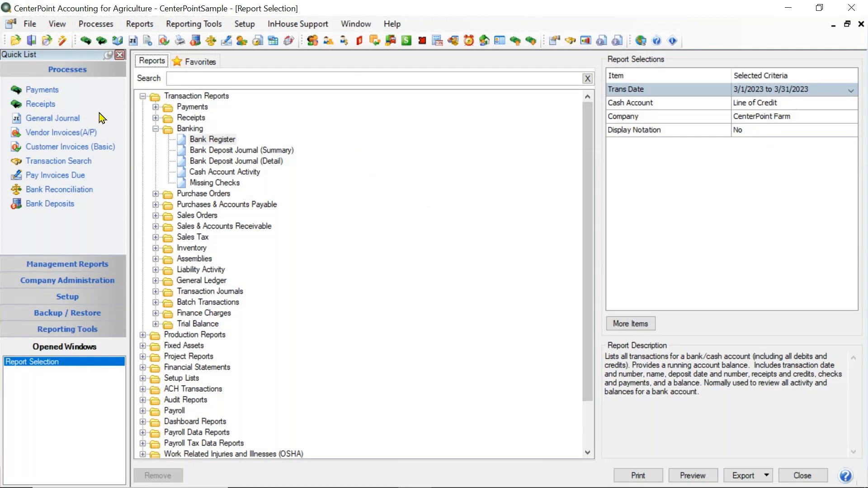
Preview the Bank Register report from the Banking group and show the preview's filters.
{"action": "left_click", "coordinate": [197, 141]}
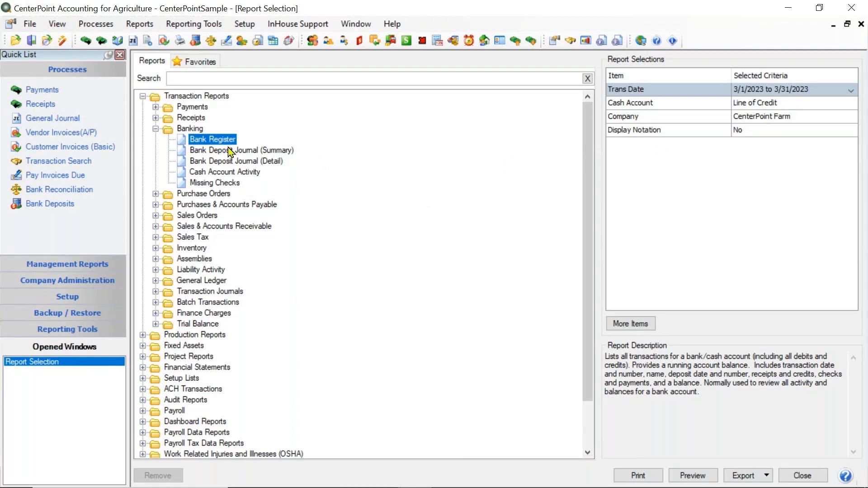
{"action": "left_click", "coordinate": [692, 476]}
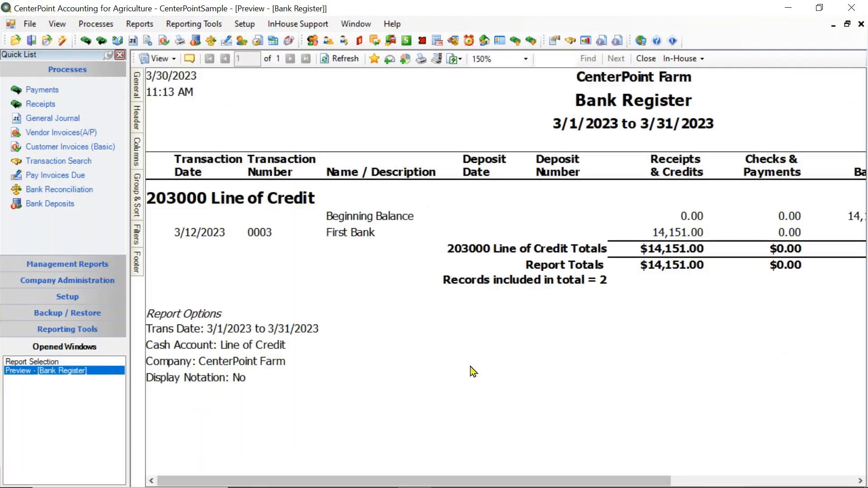
{"action": "left_click", "coordinate": [137, 234]}
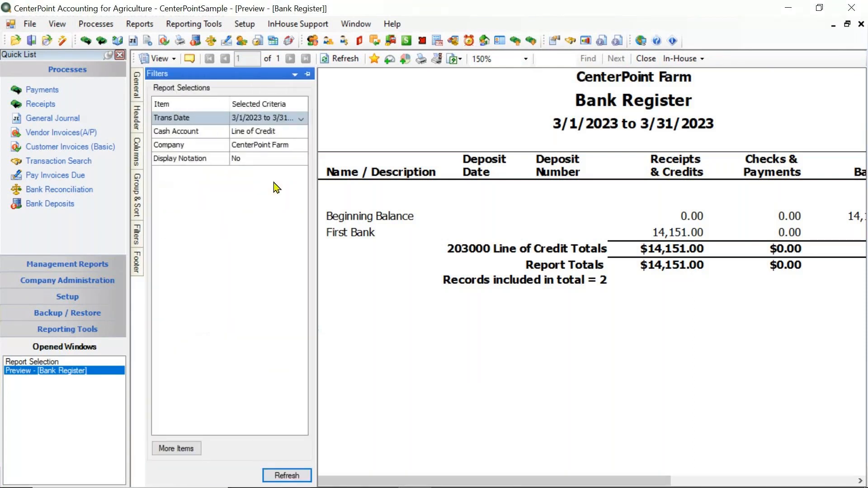
Change the previewed Bank Register's cash account filter from the line of credit to First National Bank, refresh the report and close the preview.
{"action": "left_click", "coordinate": [270, 131]}
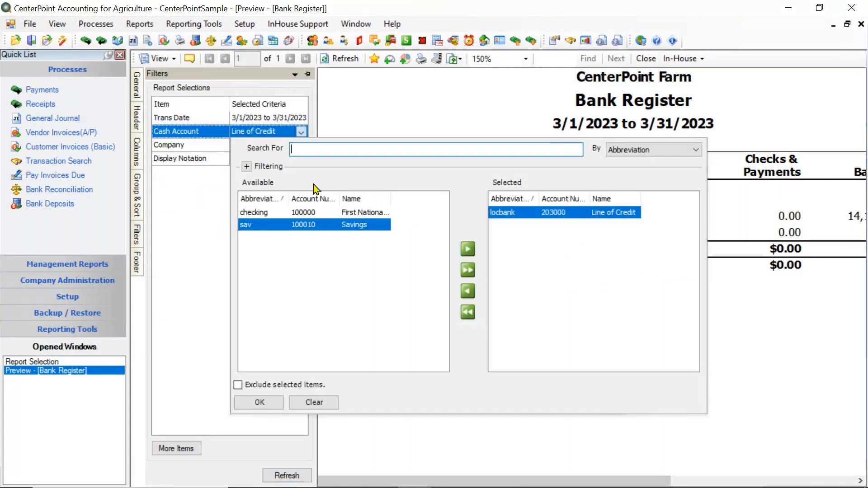
{"action": "left_click", "coordinate": [470, 290]}
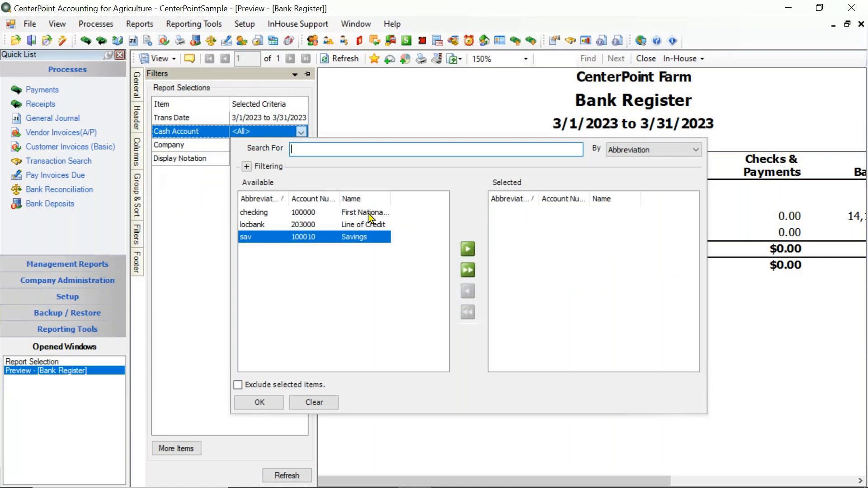
{"action": "left_click", "coordinate": [370, 213]}
{"action": "left_click", "coordinate": [468, 249]}
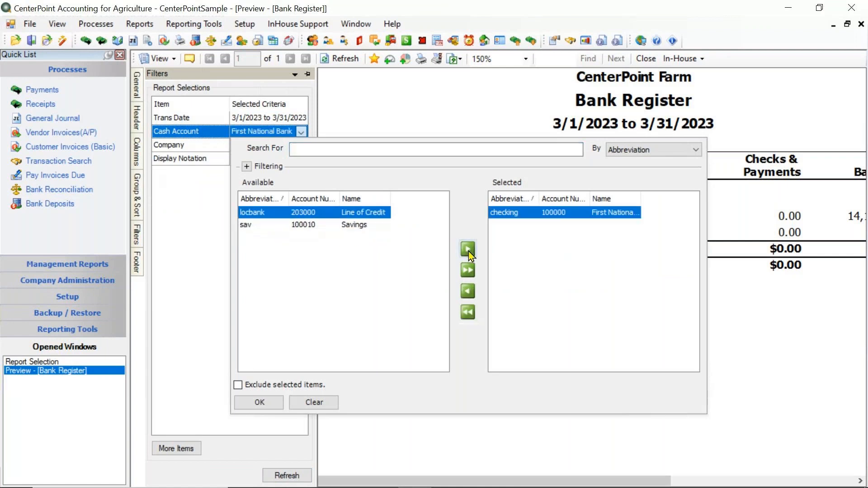
{"action": "left_click", "coordinate": [261, 402]}
{"action": "left_click", "coordinate": [287, 476]}
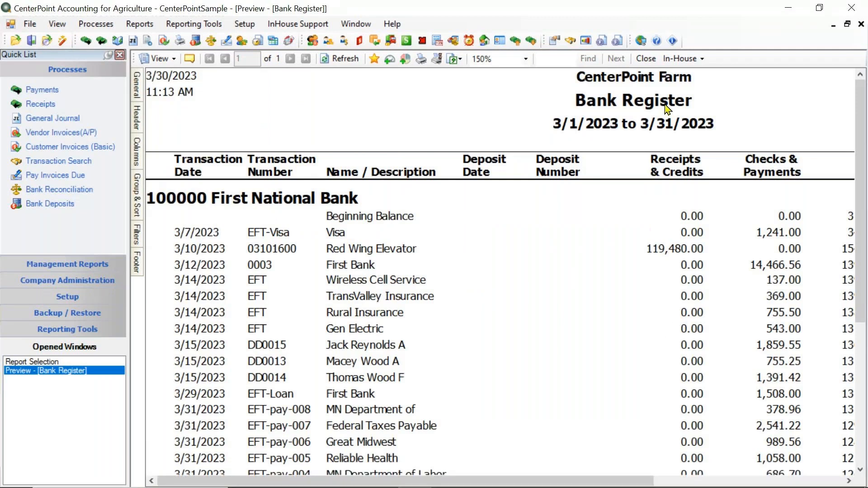
{"action": "left_click", "coordinate": [647, 62]}
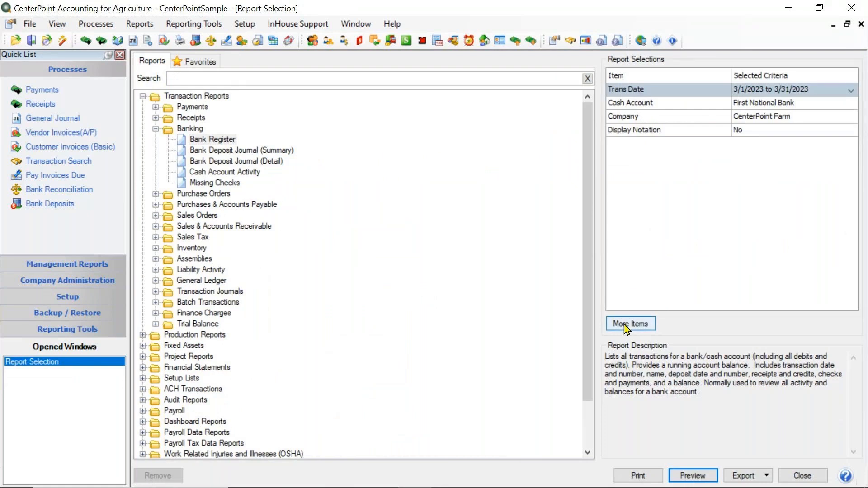
View the export formats offered for the Bank Register report.
{"action": "left_click", "coordinate": [767, 477]}
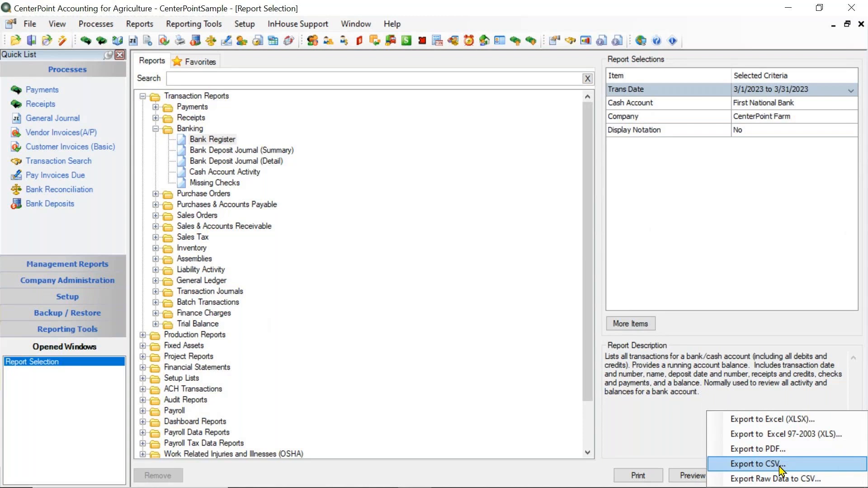
{"action": "left_click", "coordinate": [479, 416]}
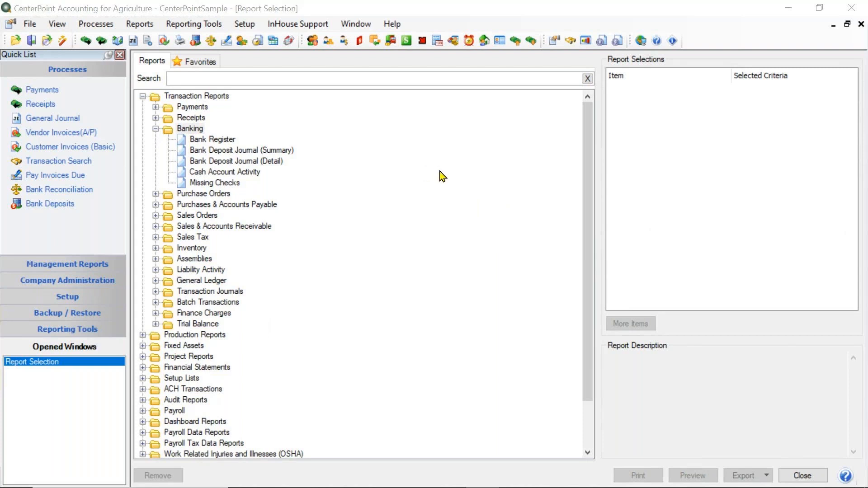
Collapse the Banking group and all other groups in the report list.
{"action": "left_click", "coordinate": [155, 129]}
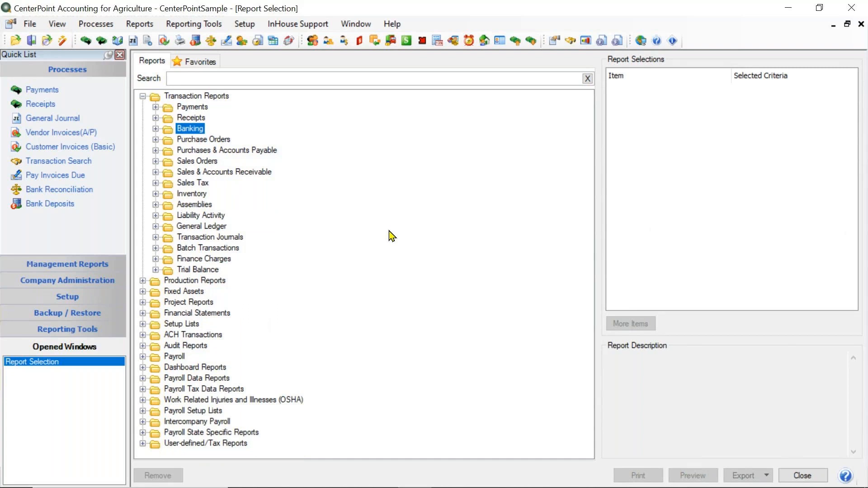
{"action": "right_click", "coordinate": [454, 206]}
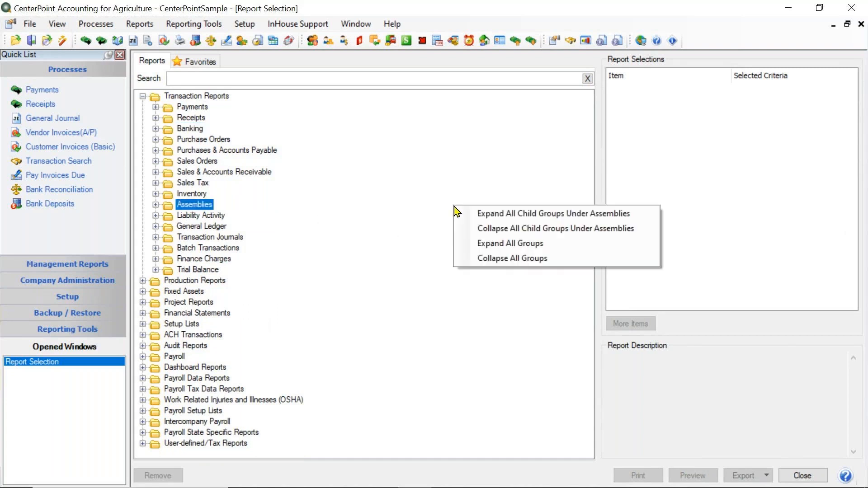
{"action": "left_click", "coordinate": [506, 261]}
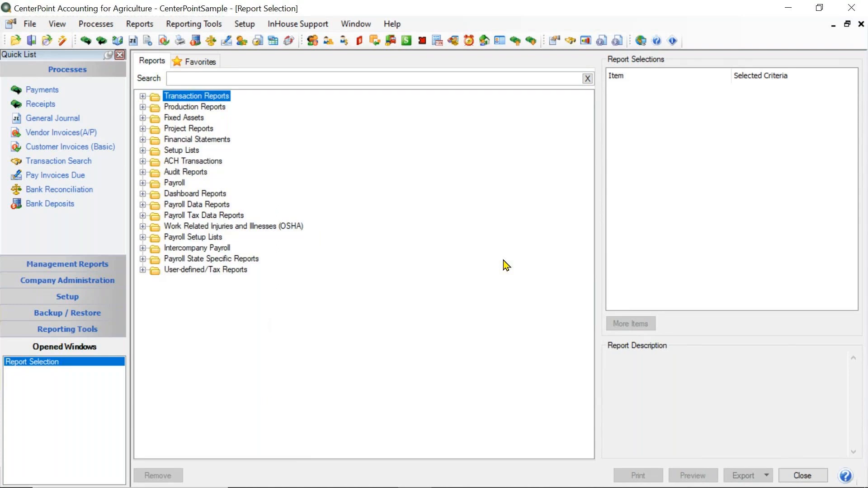
Expand all report groups at once and look through the full list of reports.
{"action": "right_click", "coordinate": [503, 261]}
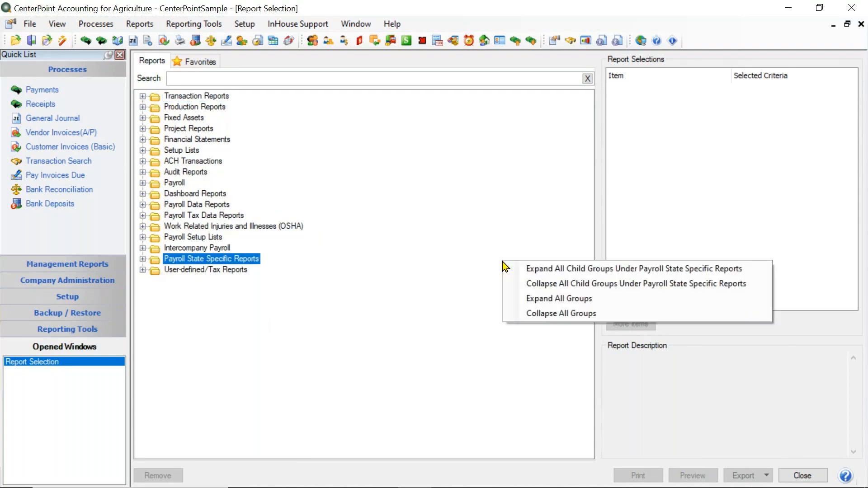
{"action": "left_click", "coordinate": [532, 299]}
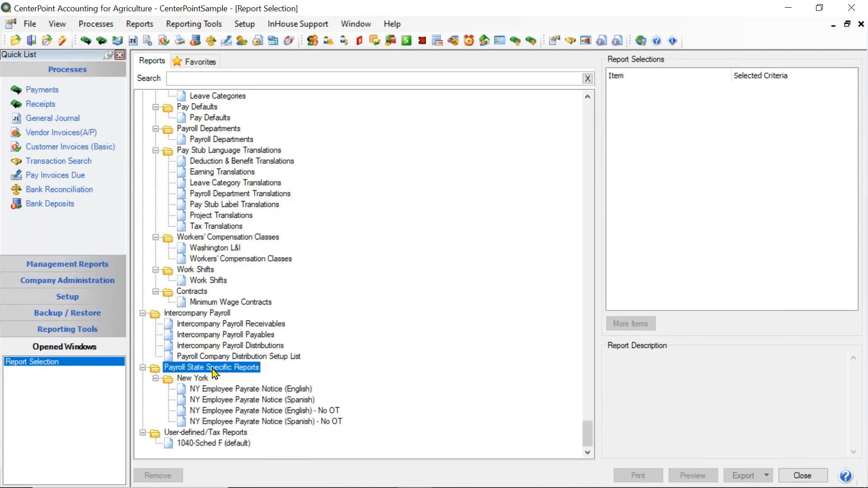
{"action": "scroll", "coordinate": [339, 212], "scroll_direction": "up", "scroll_amount": 3}
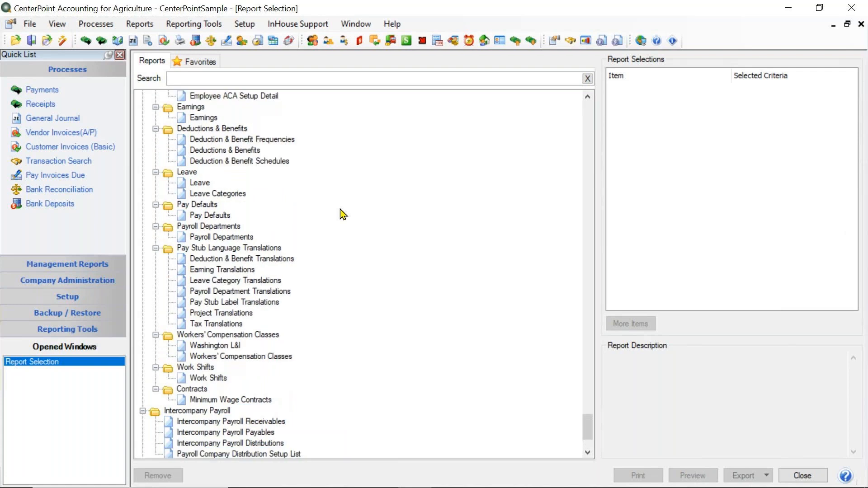
{"action": "scroll", "coordinate": [344, 214], "scroll_direction": "up", "scroll_amount": 1}
{"action": "scroll", "coordinate": [346, 212], "scroll_direction": "down", "scroll_amount": 4}
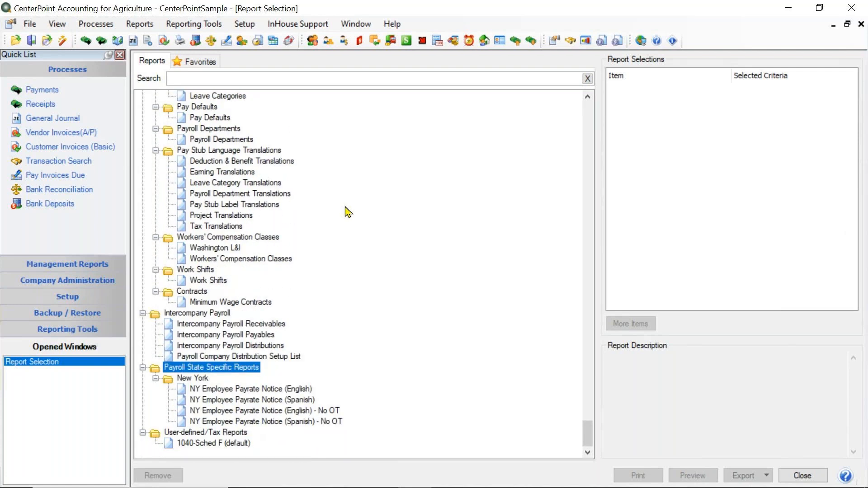
{"action": "scroll", "coordinate": [348, 211], "scroll_direction": "up", "scroll_amount": 20}
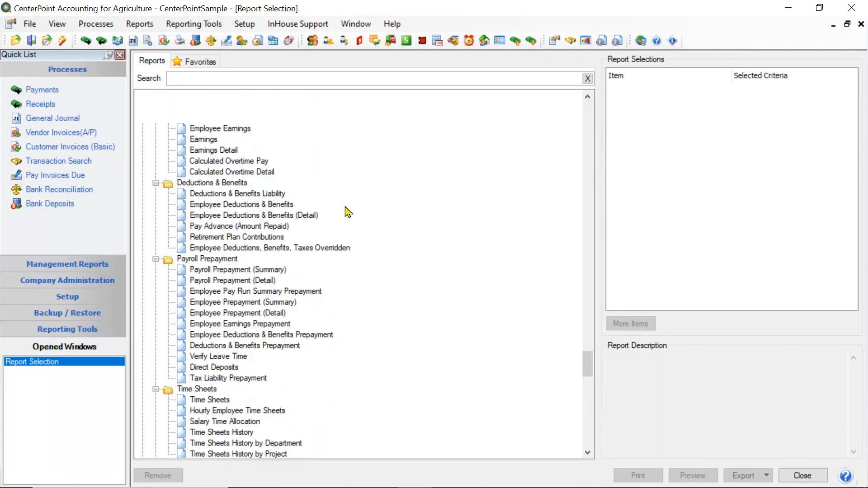
{"action": "scroll", "coordinate": [347, 212], "scroll_direction": "up", "scroll_amount": 20}
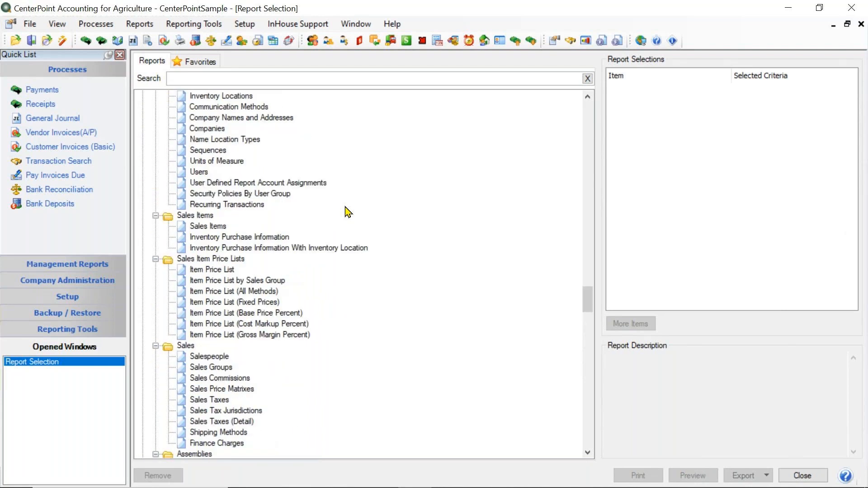
{"action": "scroll", "coordinate": [348, 211], "scroll_direction": "up", "scroll_amount": 15}
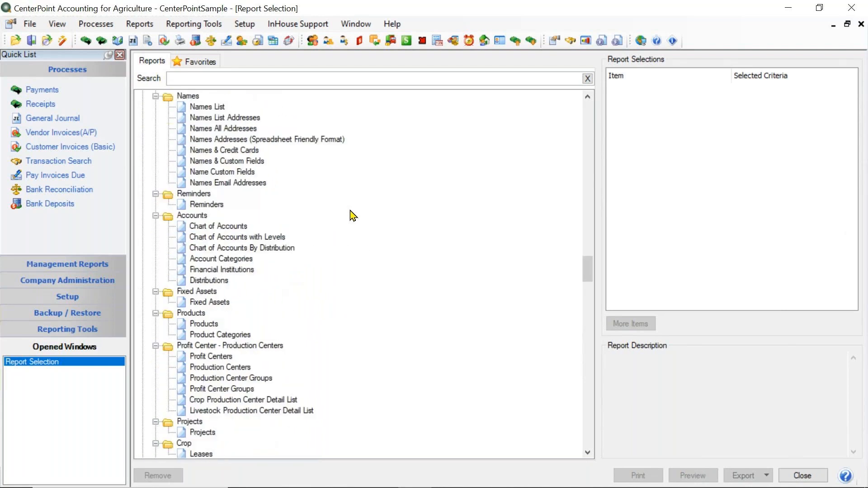
Collapse the fully expanded report list back to its main groups.
{"action": "left_click", "coordinate": [468, 174]}
{"action": "right_click", "coordinate": [468, 175]}
{"action": "left_click", "coordinate": [500, 316]}
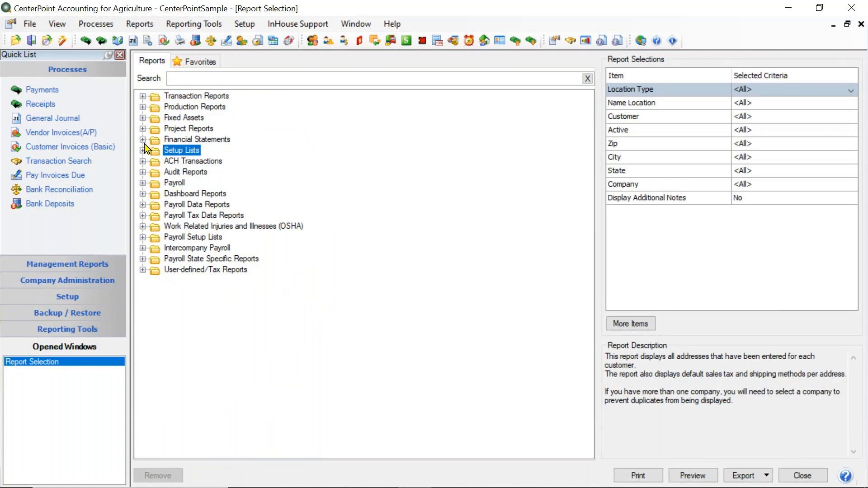
Select the Income Statement under Financial Statements and set its period criterion to This Year.
{"action": "left_click", "coordinate": [143, 140]}
{"action": "left_click", "coordinate": [216, 154]}
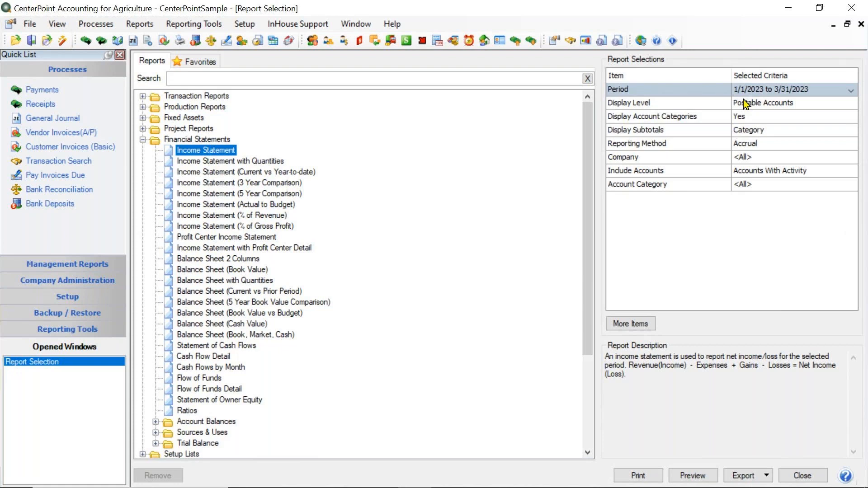
{"action": "left_click", "coordinate": [764, 90]}
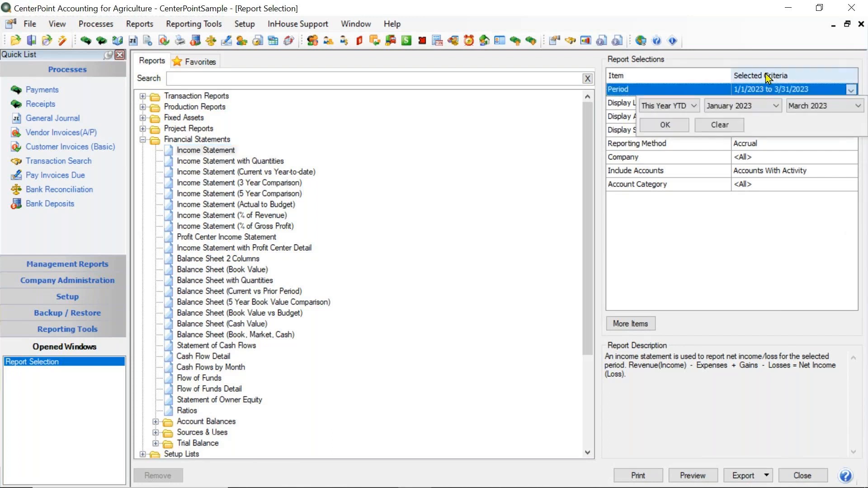
{"action": "left_click", "coordinate": [695, 107]}
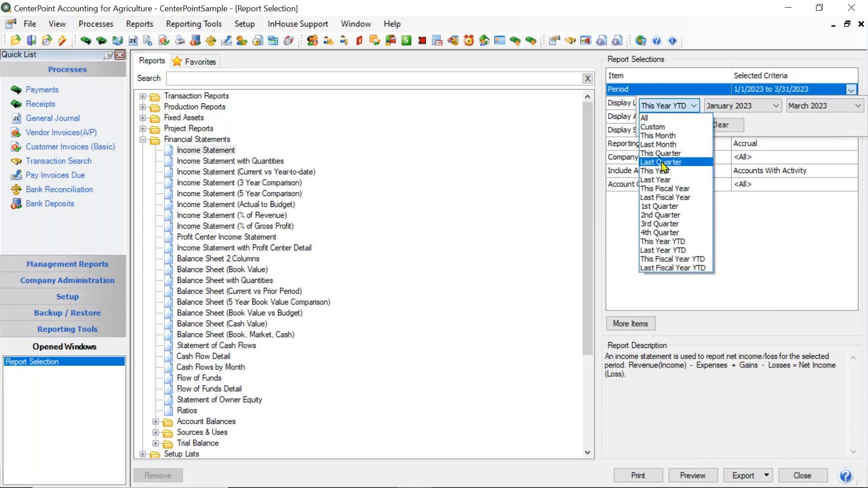
{"action": "left_click", "coordinate": [660, 171]}
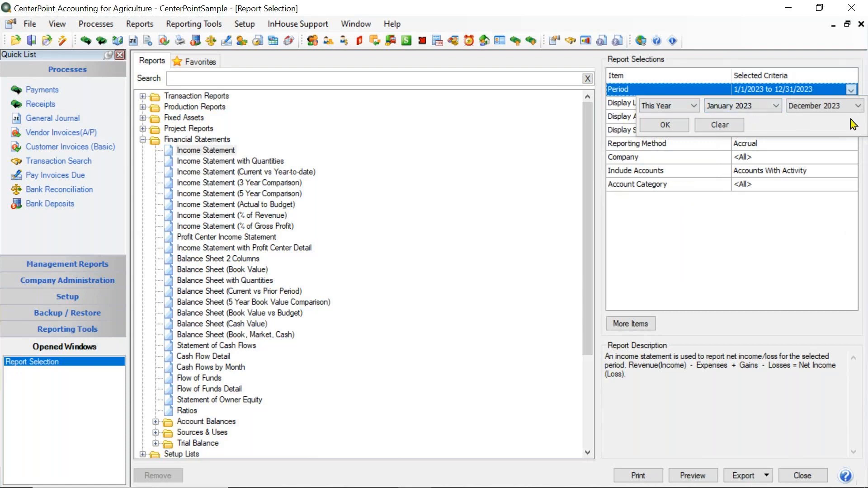
{"action": "left_click", "coordinate": [665, 125]}
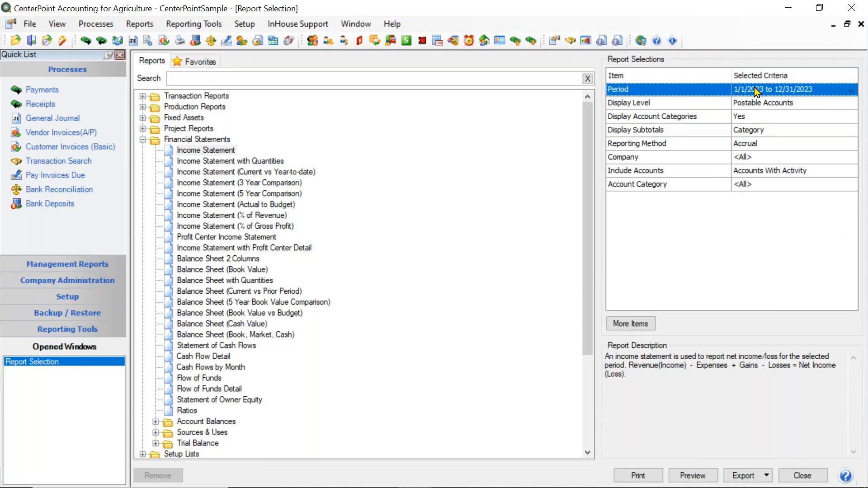
Select the Payments Journal under Payments and set its custom check date range to start on 1/15/2023.
{"action": "left_click", "coordinate": [143, 97]}
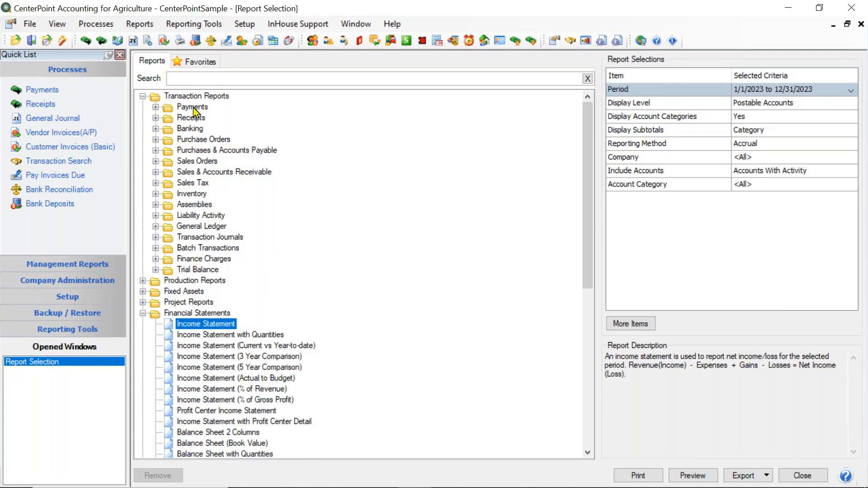
{"action": "left_click", "coordinate": [155, 107]}
{"action": "left_click", "coordinate": [222, 132]}
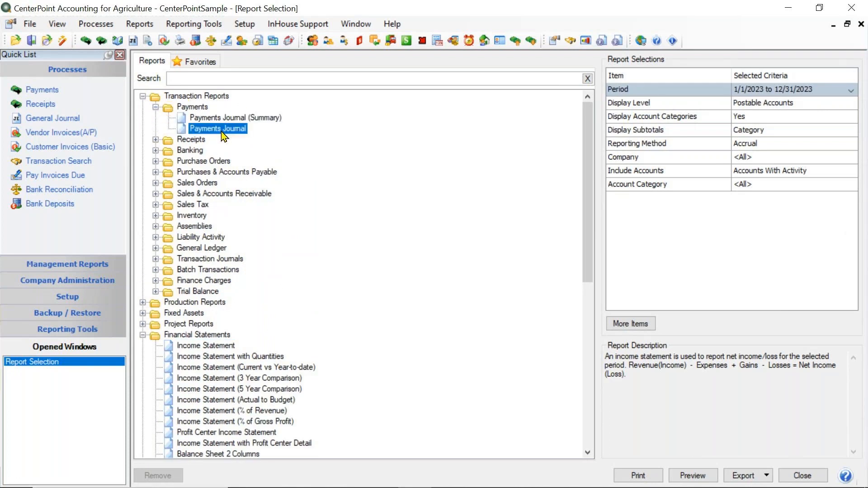
{"action": "left_click", "coordinate": [799, 92]}
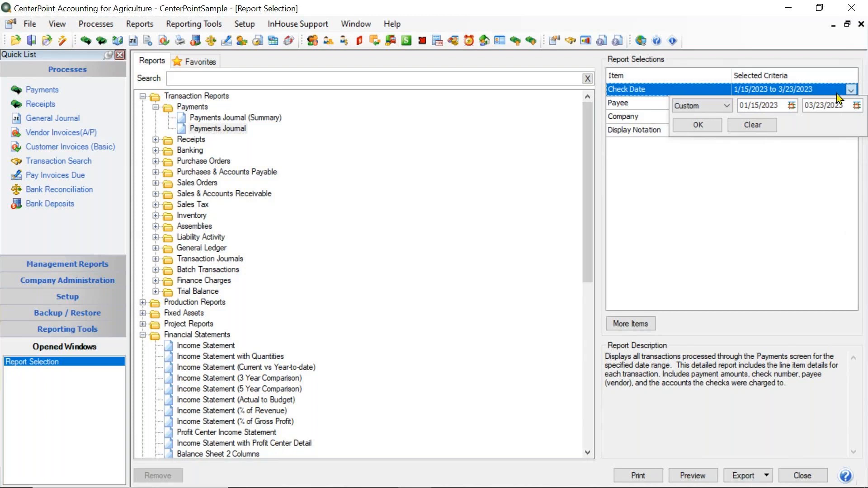
{"action": "left_click", "coordinate": [793, 108]}
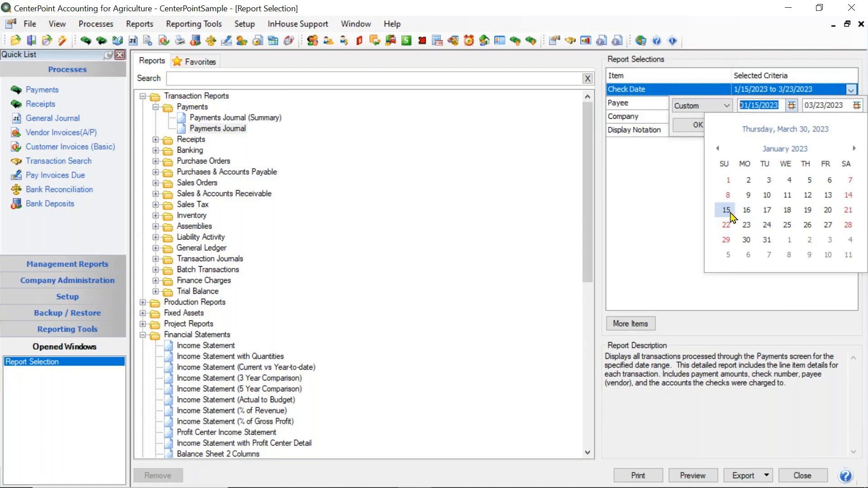
{"action": "left_click", "coordinate": [727, 211]}
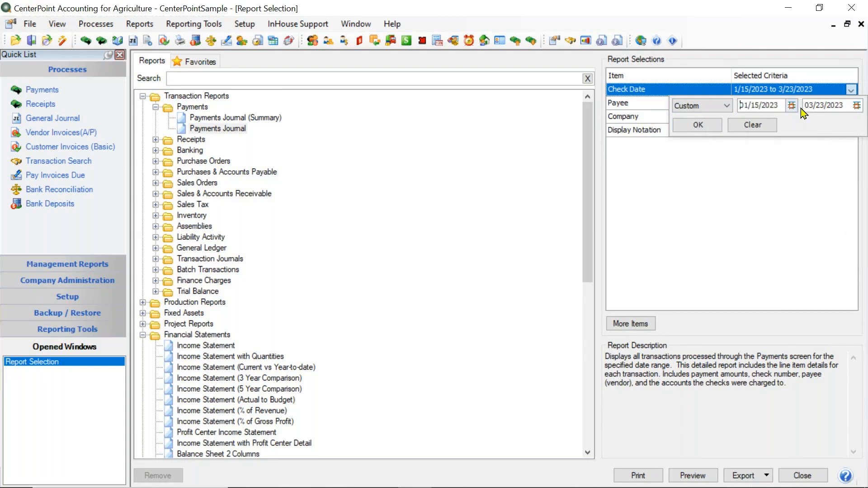
{"action": "left_click", "coordinate": [698, 125]}
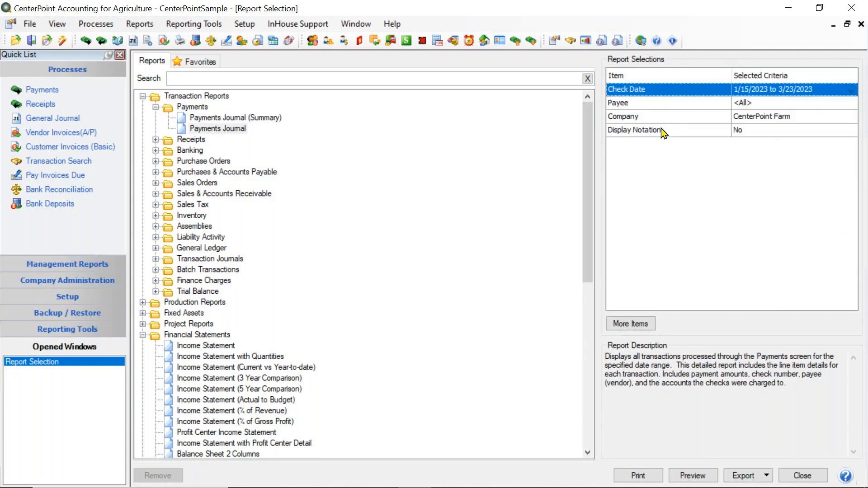
Select the Income Statement, keep its This Year period, and limit its company criterion to CenterPoint Farm.
{"action": "left_click", "coordinate": [203, 346]}
{"action": "left_click", "coordinate": [756, 91]}
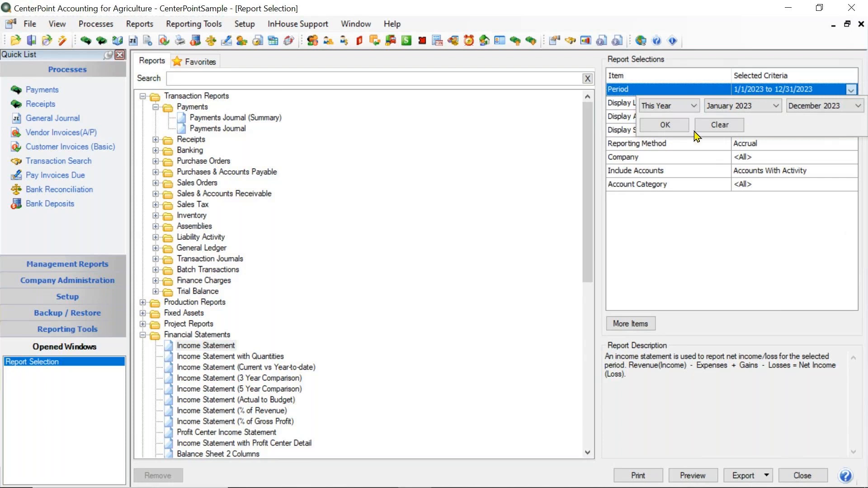
{"action": "left_click", "coordinate": [679, 127]}
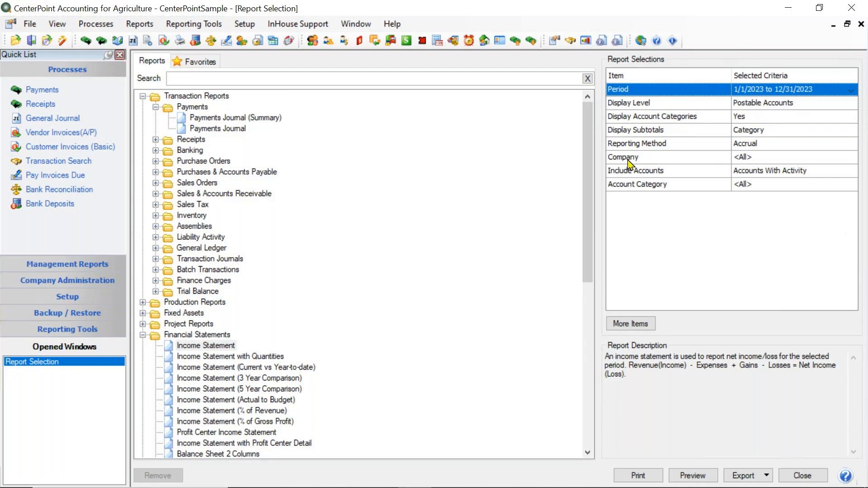
{"action": "left_click", "coordinate": [759, 164]}
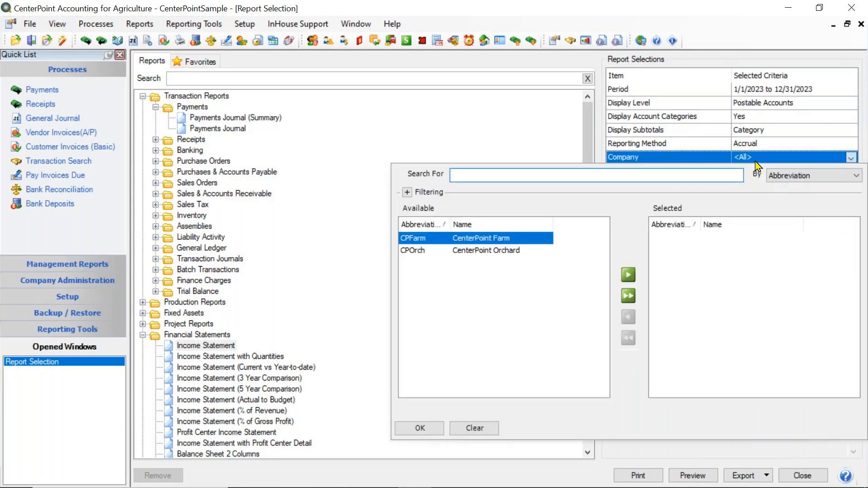
{"action": "left_click", "coordinate": [471, 240]}
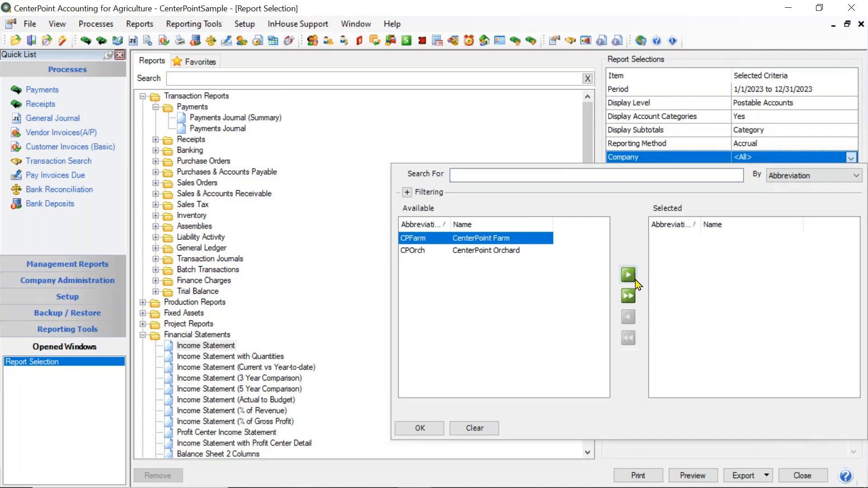
{"action": "left_click", "coordinate": [633, 278]}
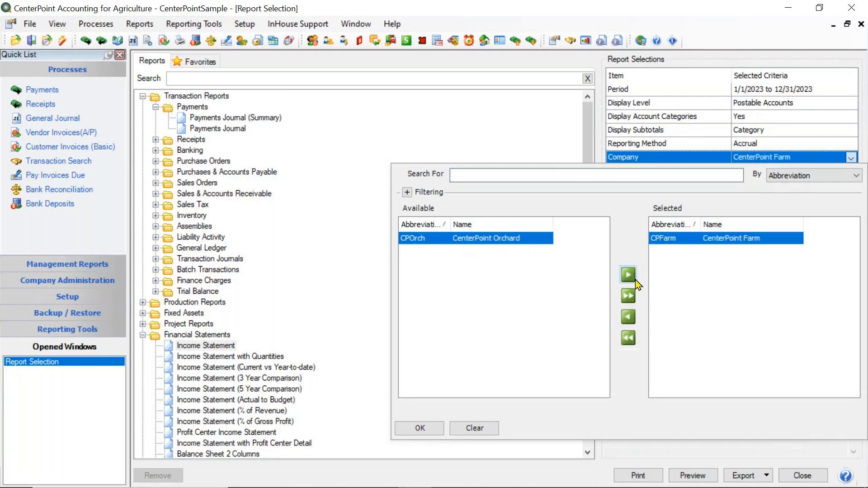
{"action": "left_click", "coordinate": [421, 429]}
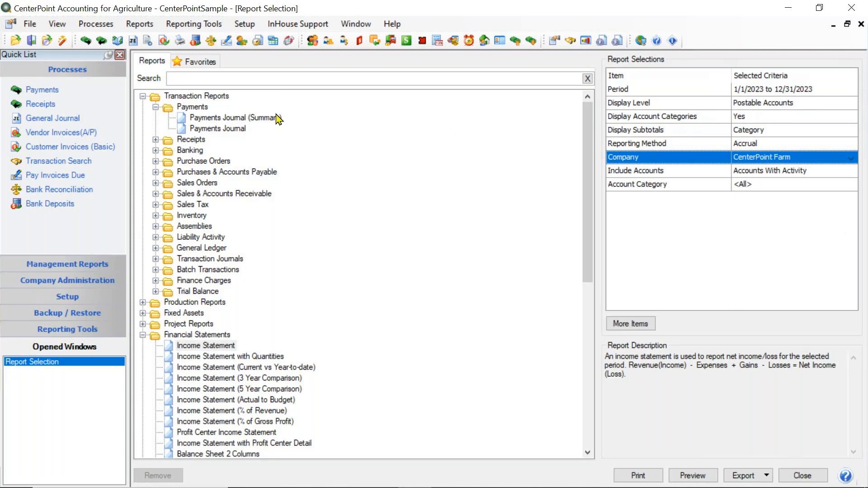
Add Project as a selection item for the Income Statement and check its available projects, keeping the criterion at <All>.
{"action": "left_click", "coordinate": [236, 131]}
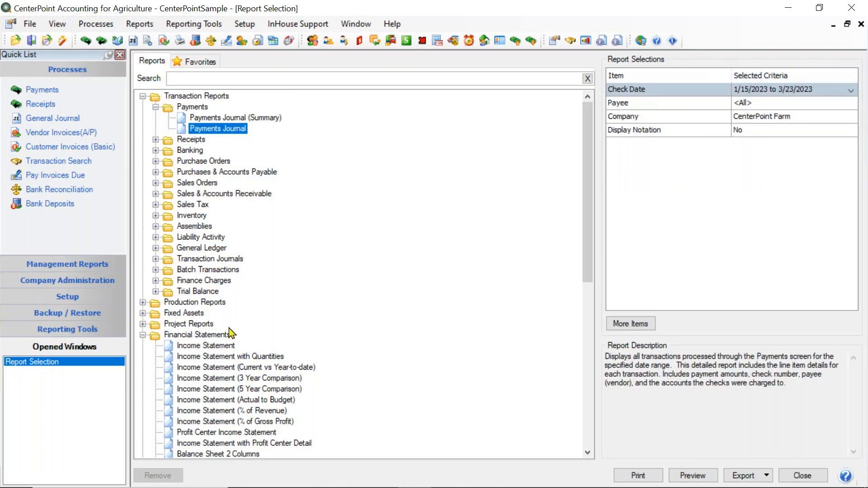
{"action": "left_click", "coordinate": [227, 346]}
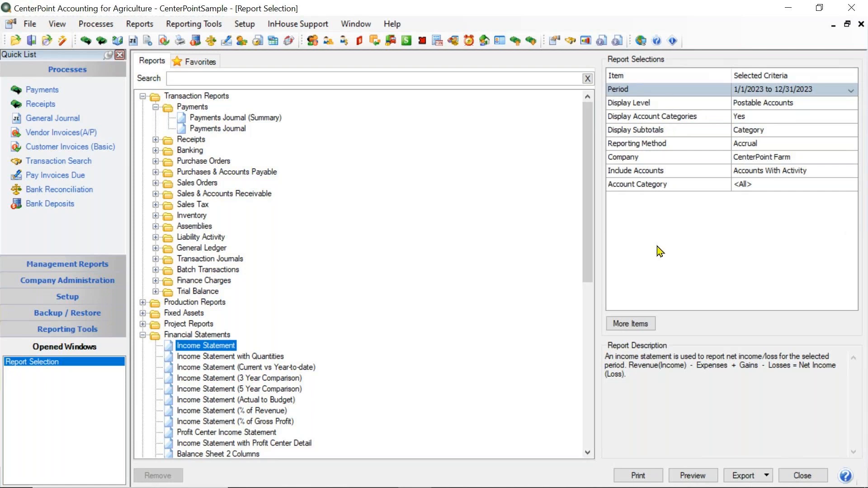
{"action": "left_click", "coordinate": [636, 328]}
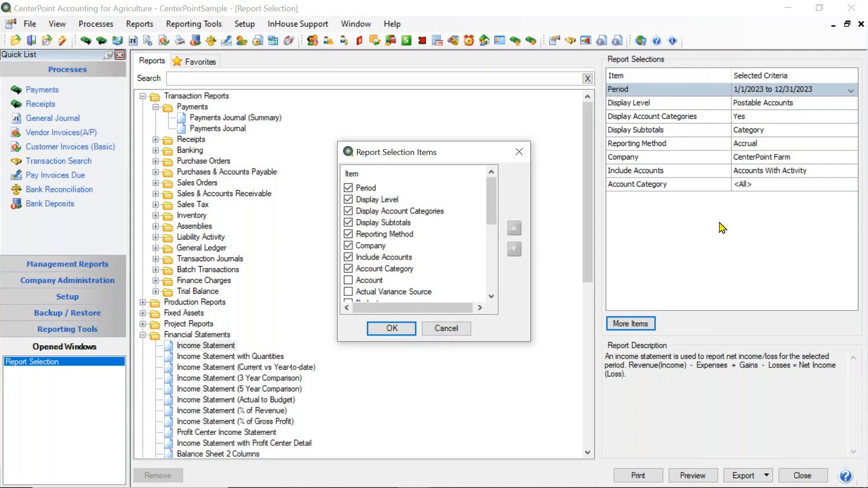
{"action": "left_click_drag", "start_coordinate": [492, 184], "coordinate": [492, 198]}
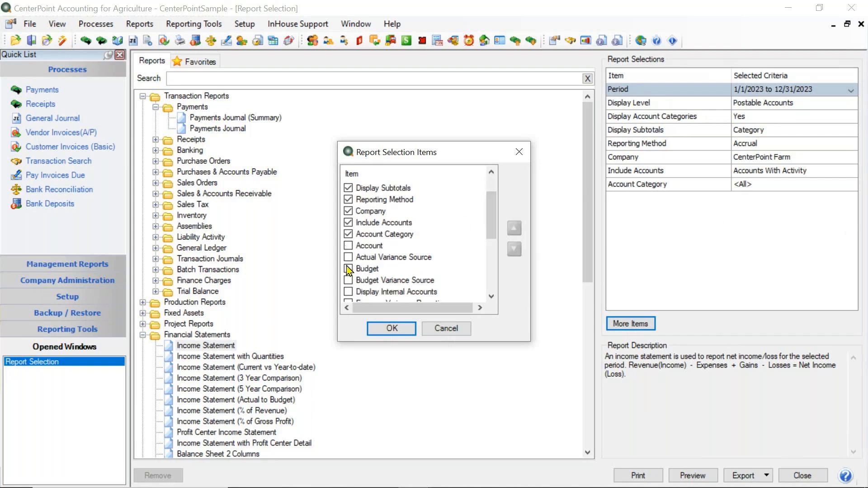
{"action": "left_click_drag", "start_coordinate": [492, 216], "coordinate": [492, 273]}
{"action": "left_click", "coordinate": [349, 281]}
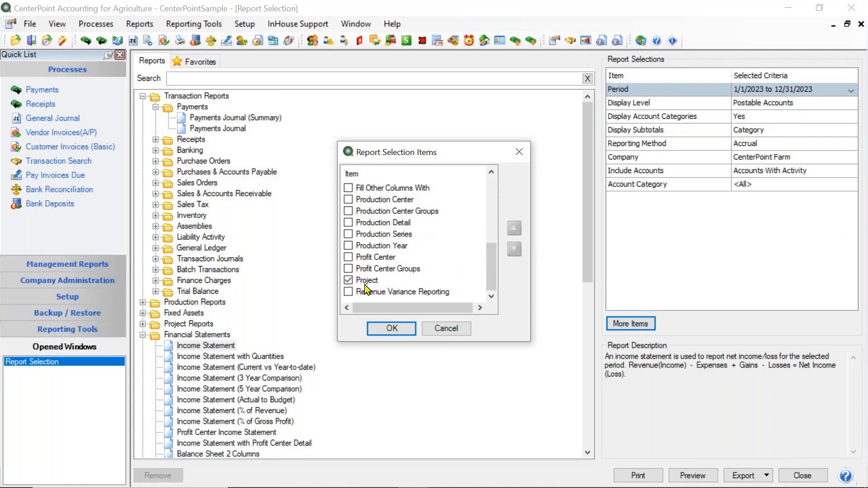
{"action": "left_click", "coordinate": [389, 328]}
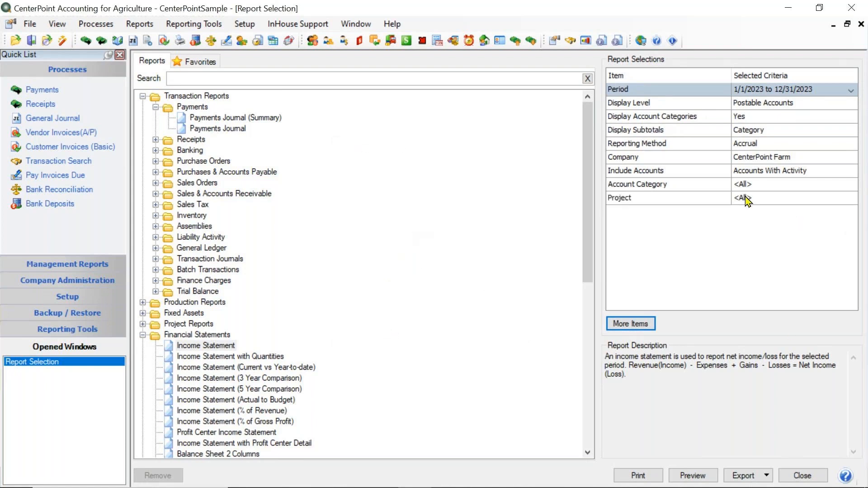
{"action": "left_click", "coordinate": [747, 199]}
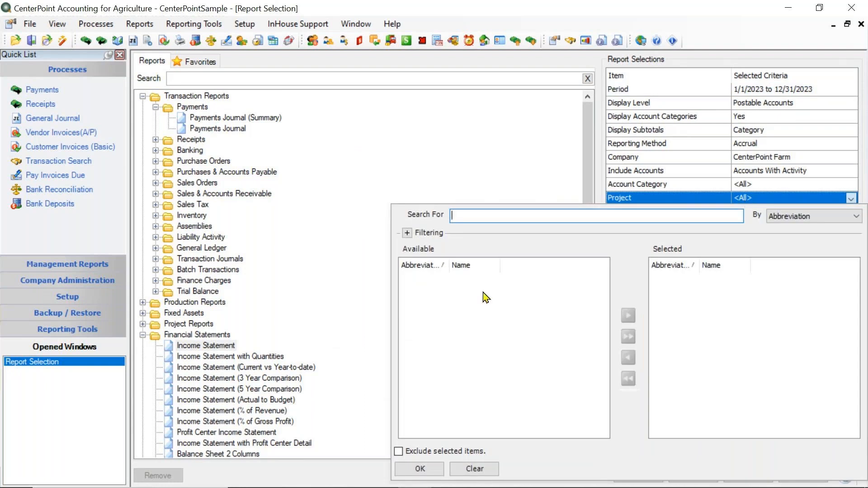
{"action": "left_click", "coordinate": [420, 469]}
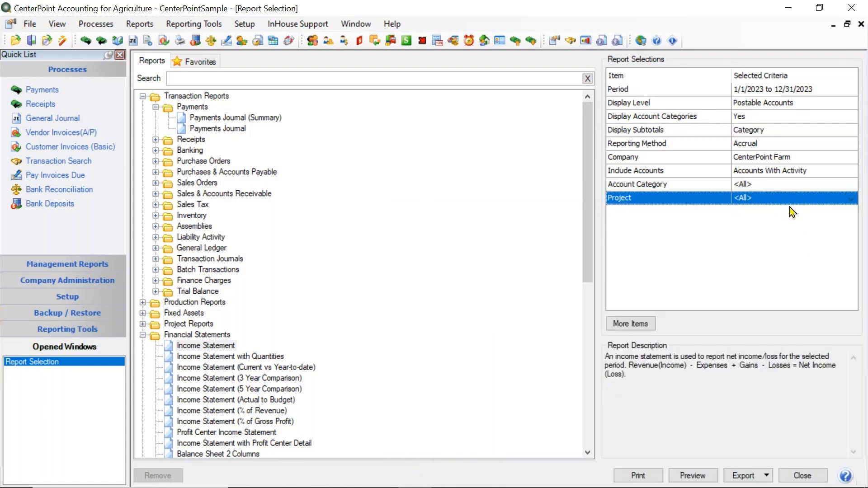
Move the Company item up in the Income Statement's selection items so it sits directly below Period.
{"action": "left_click", "coordinate": [626, 324]}
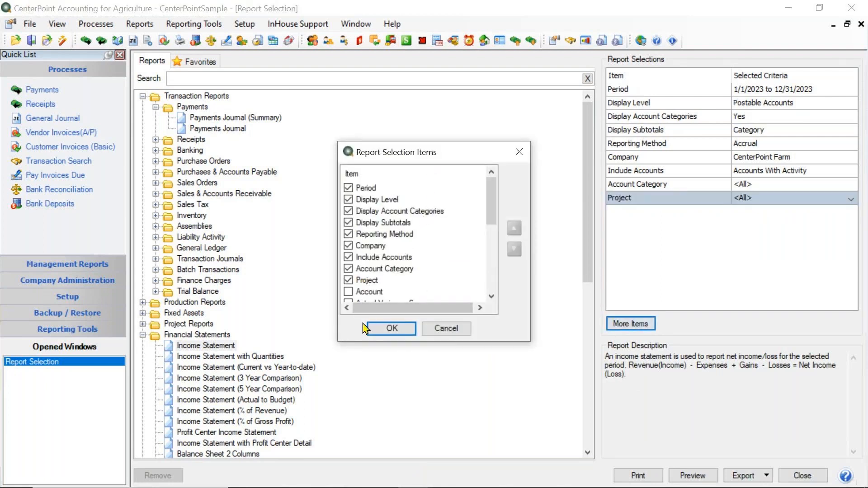
{"action": "left_click", "coordinate": [377, 248]}
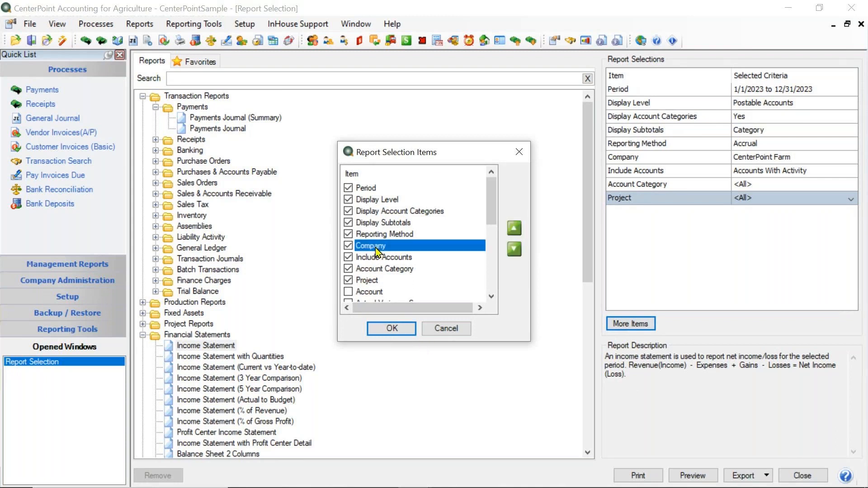
{"action": "left_click", "coordinate": [514, 228]}
{"action": "left_click", "coordinate": [514, 229]}
{"action": "left_click", "coordinate": [514, 228]}
{"action": "left_click", "coordinate": [514, 228]}
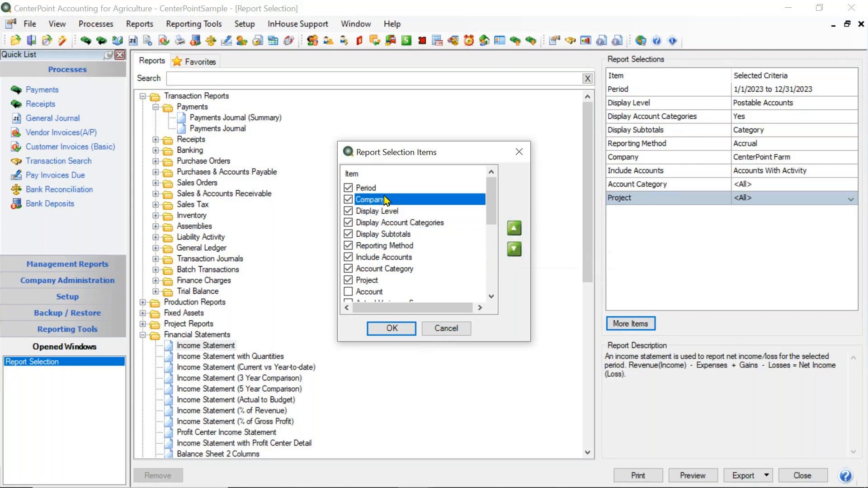
{"action": "left_click", "coordinate": [390, 329]}
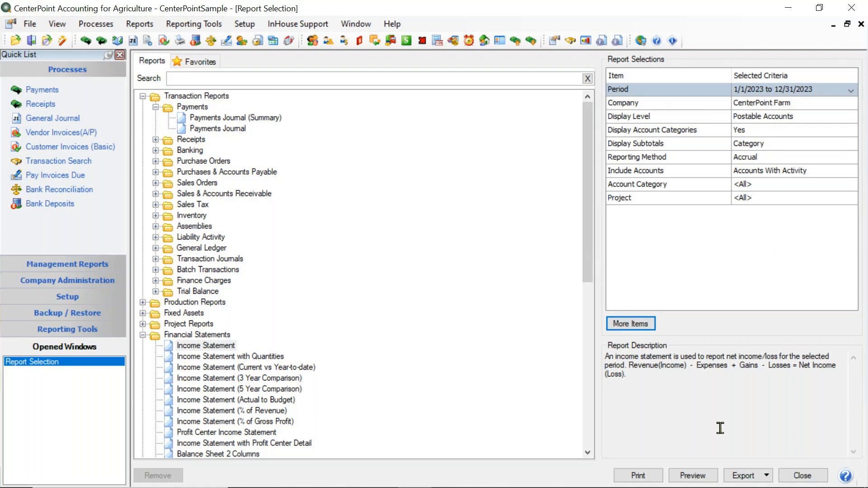
Preview the Income Statement and compare its Print Layout and Interactive views, finishing in Interactive.
{"action": "left_click", "coordinate": [687, 480]}
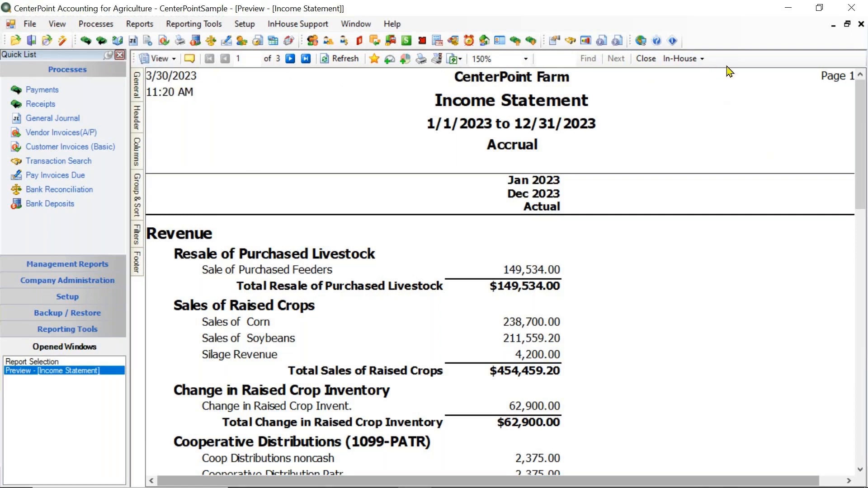
{"action": "left_click", "coordinate": [175, 58]}
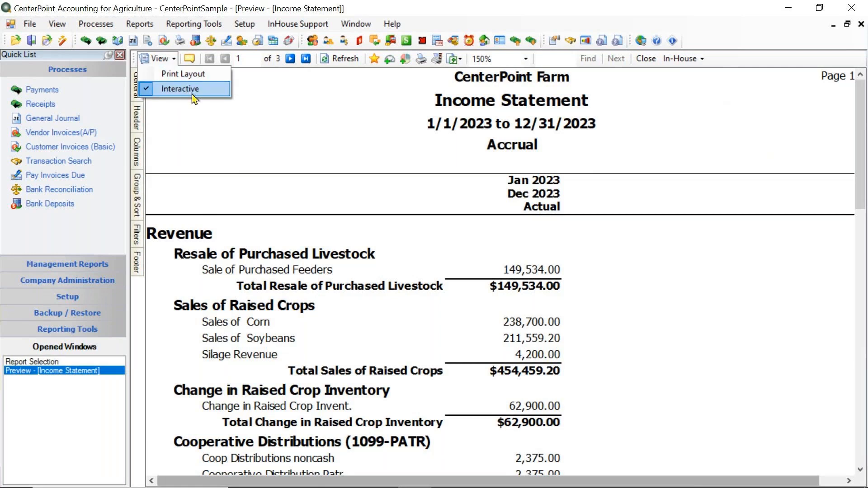
{"action": "left_click", "coordinate": [193, 77]}
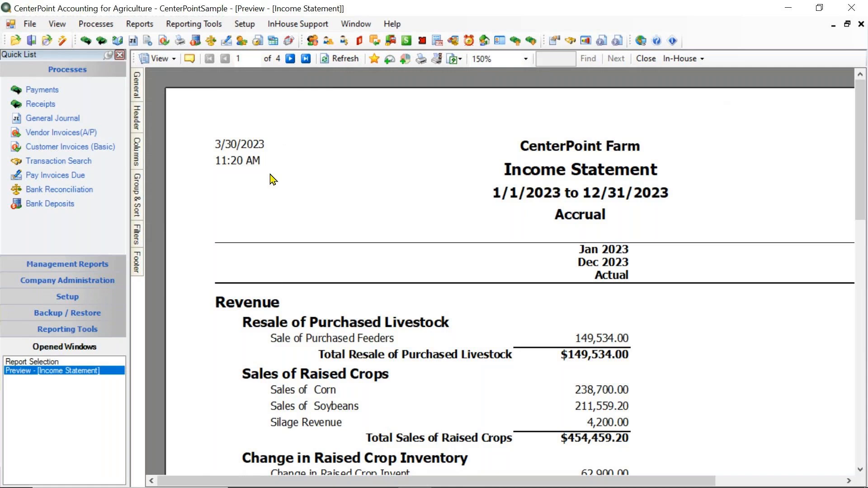
{"action": "left_click", "coordinate": [170, 58]}
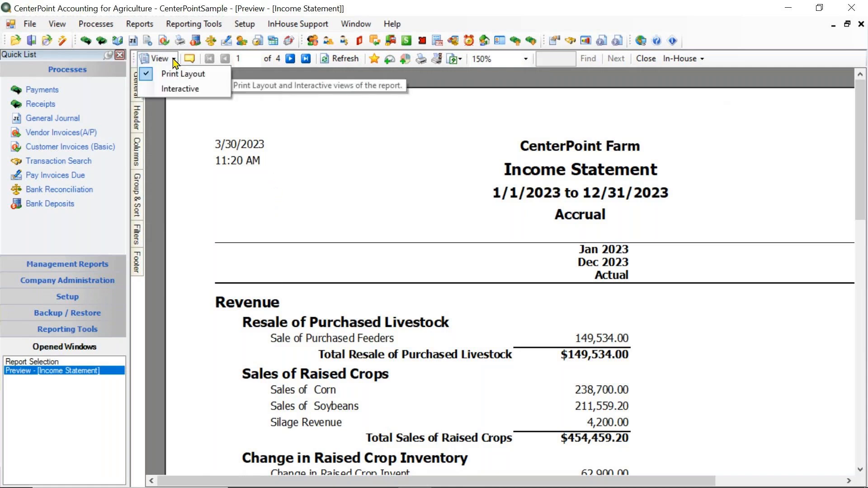
{"action": "left_click", "coordinate": [183, 90]}
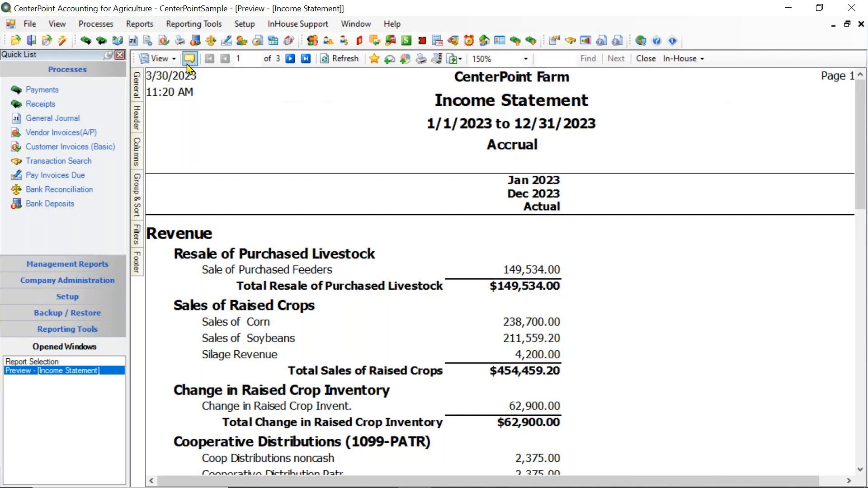
{"action": "left_click", "coordinate": [175, 61]}
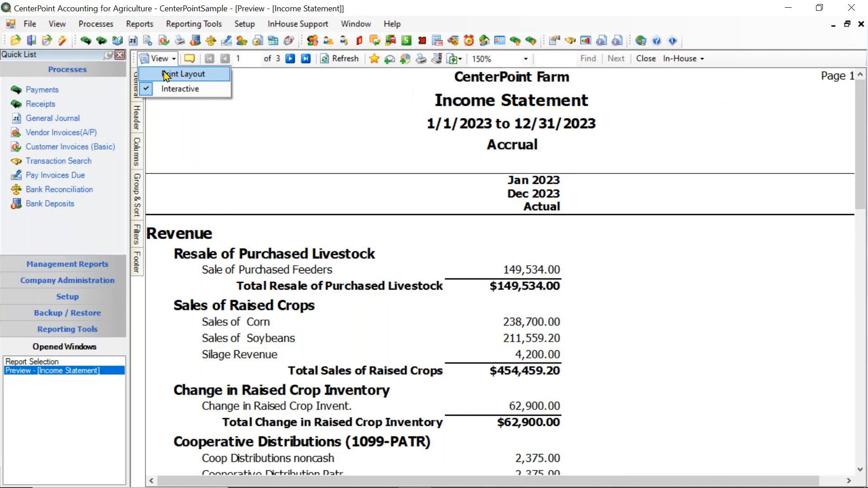
{"action": "left_click", "coordinate": [166, 75]}
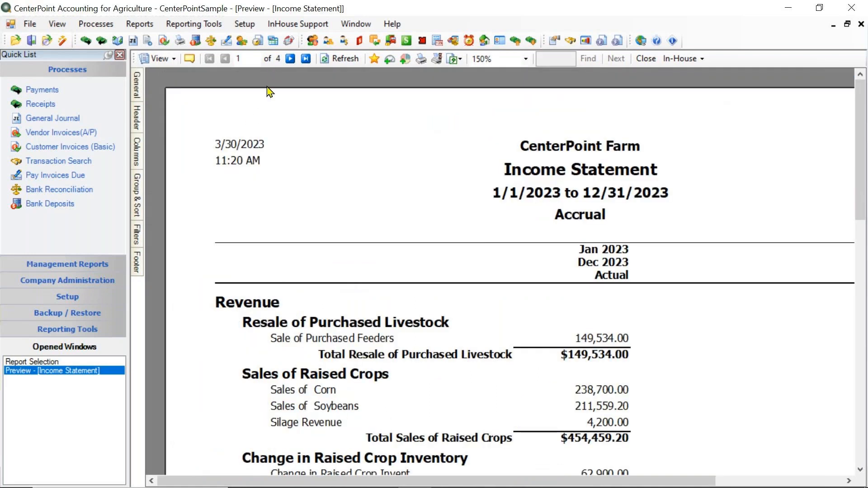
{"action": "left_click", "coordinate": [171, 59]}
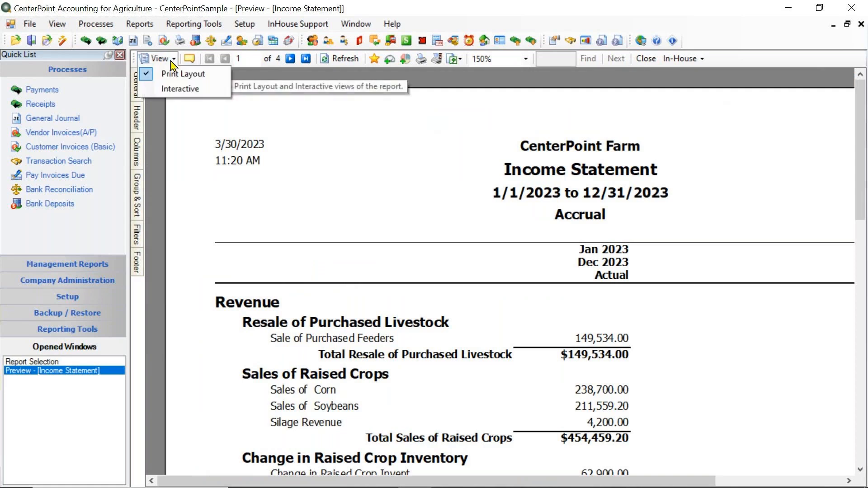
{"action": "left_click", "coordinate": [167, 90]}
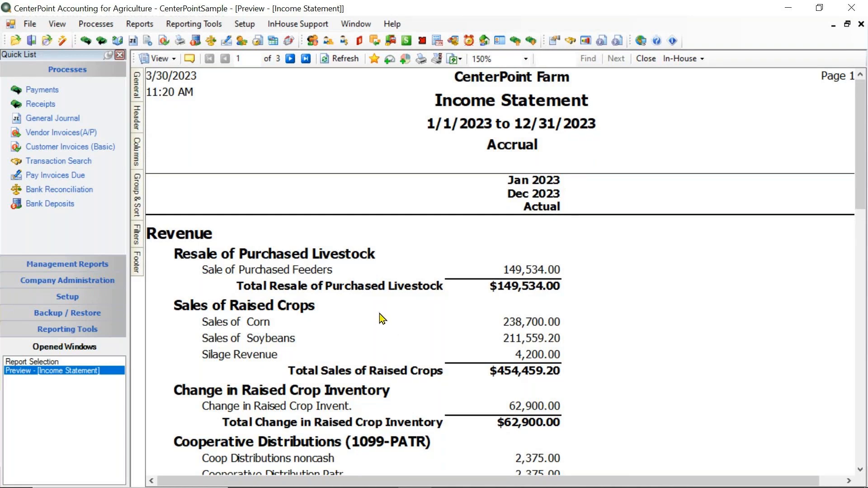
Drill down into the Sales of Corn amount and enlarge the General Ledger preview window until the full Credits column shows.
{"action": "left_click", "coordinate": [519, 325]}
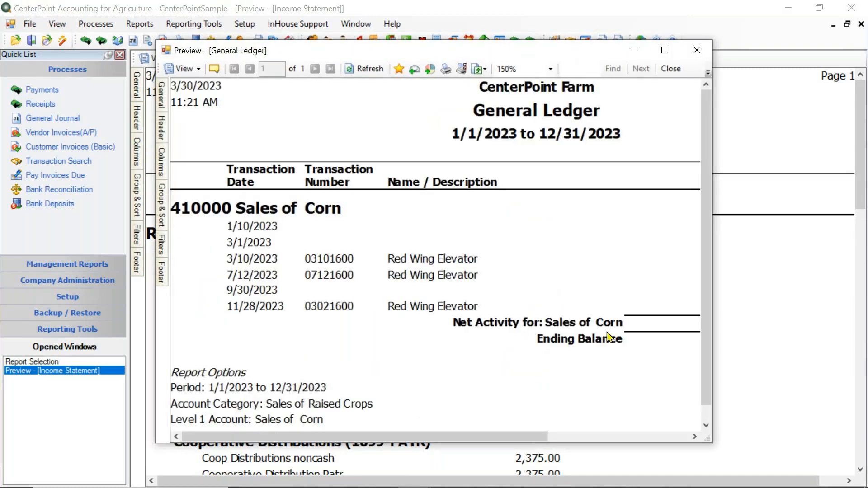
{"action": "left_click_drag", "start_coordinate": [713, 442], "coordinate": [855, 466]}
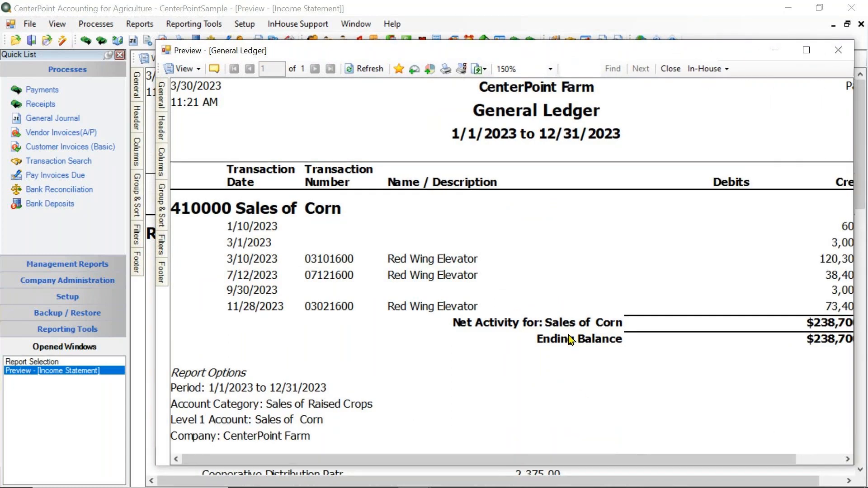
{"action": "left_click_drag", "start_coordinate": [517, 49], "coordinate": [427, 29]}
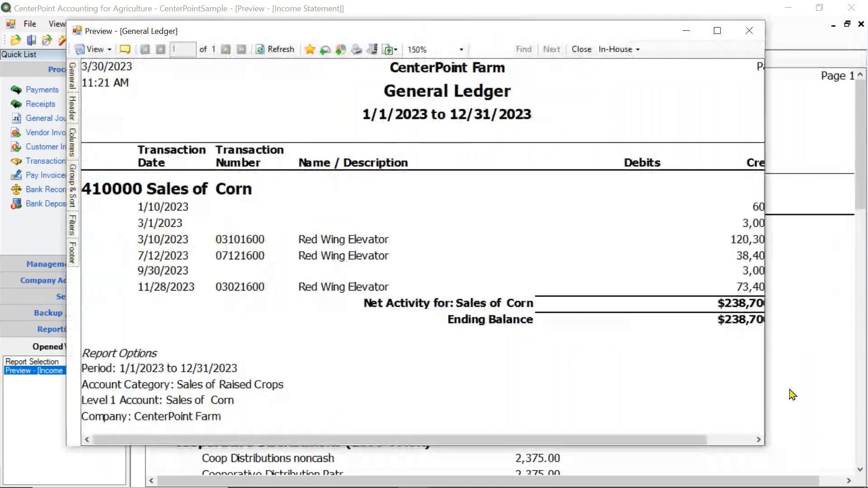
{"action": "left_click_drag", "start_coordinate": [767, 388], "coordinate": [848, 404]}
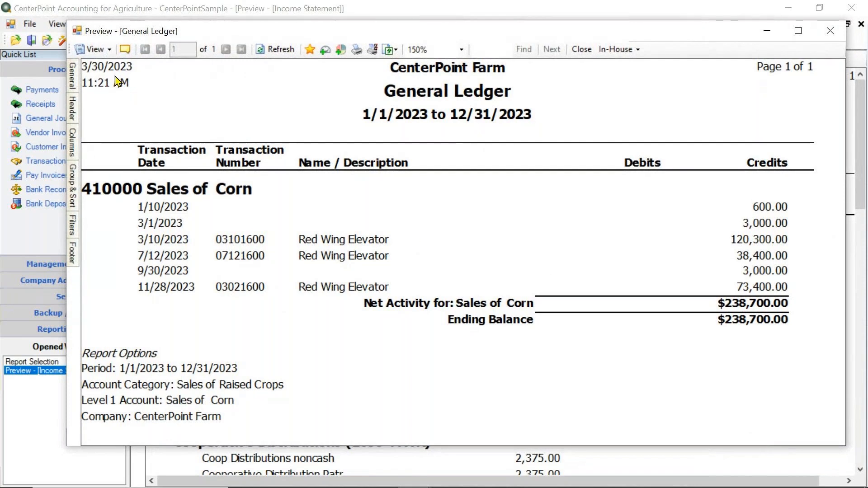
Keep the General Ledger preview in Interactive view, open the receipt behind the 11/28/2023 Red Wing Elevator credit, and close it.
{"action": "left_click", "coordinate": [96, 49]}
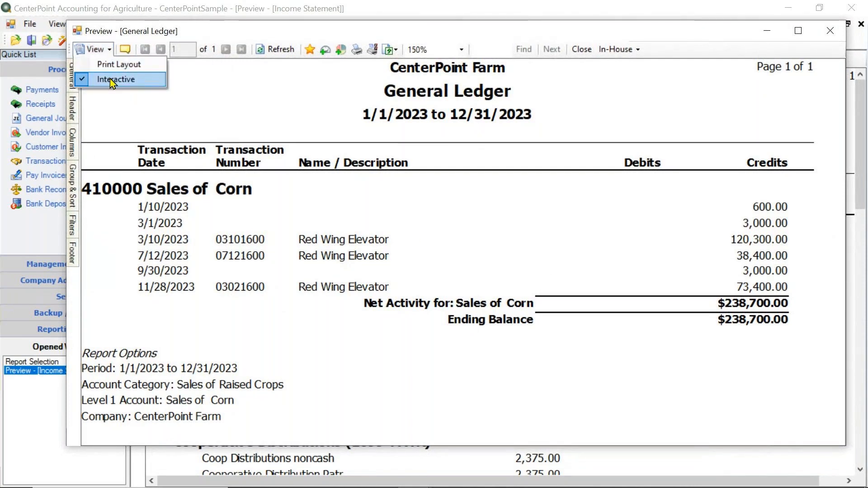
{"action": "left_click", "coordinate": [110, 77]}
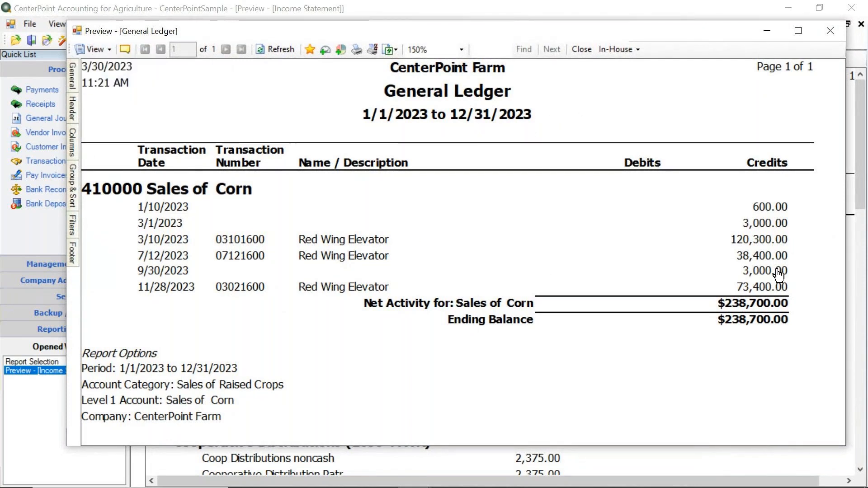
{"action": "double_click", "coordinate": [751, 290]}
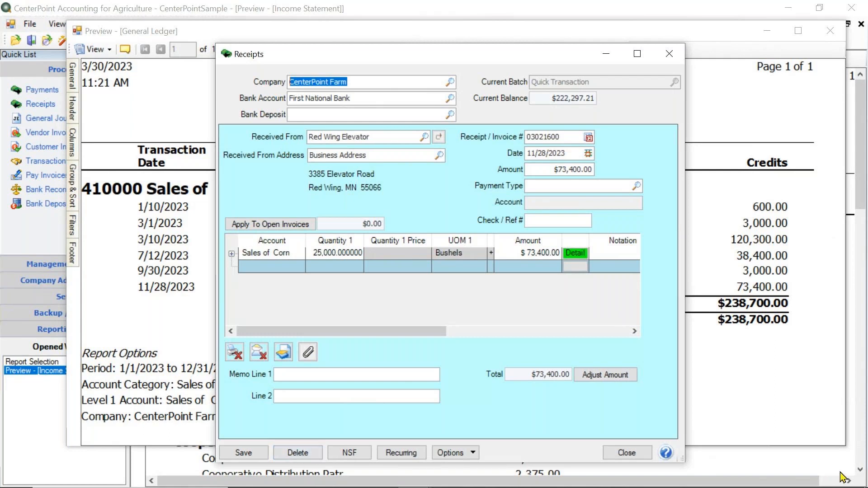
{"action": "left_click", "coordinate": [628, 453]}
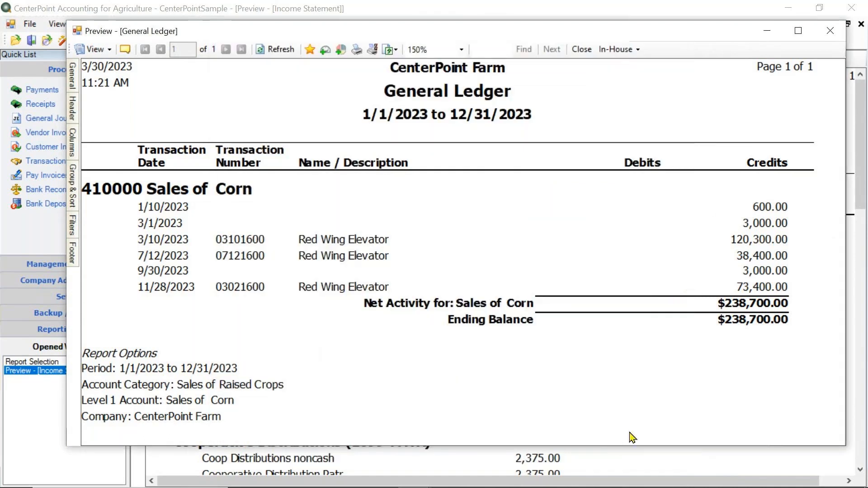
Close the General Ledger preview and search the Income Statement for "coop", advancing to the next match.
{"action": "left_click", "coordinate": [830, 31]}
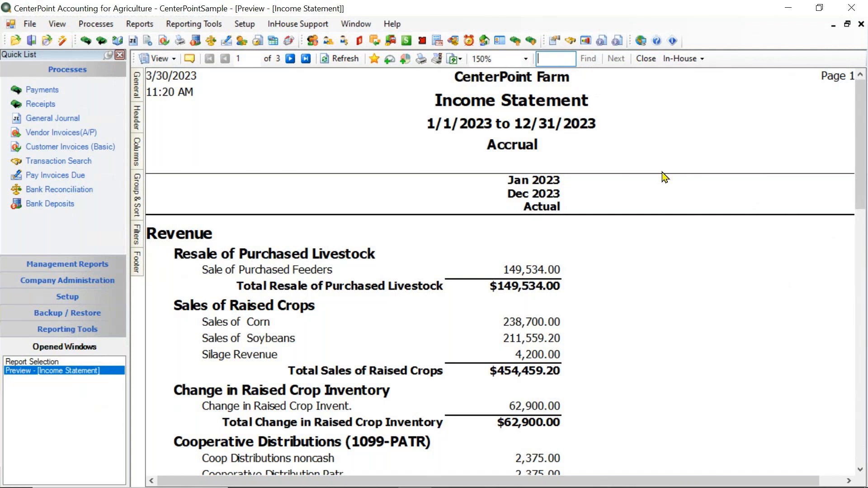
{"action": "type", "text": "coop"}
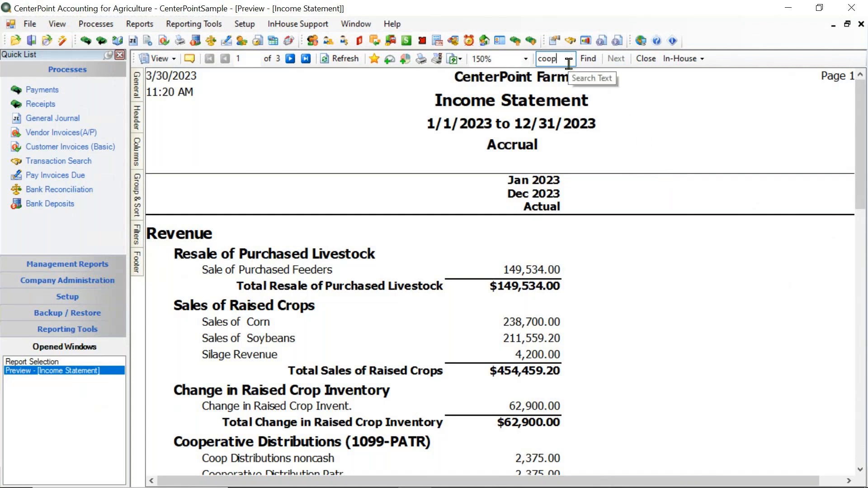
{"action": "left_click", "coordinate": [589, 64]}
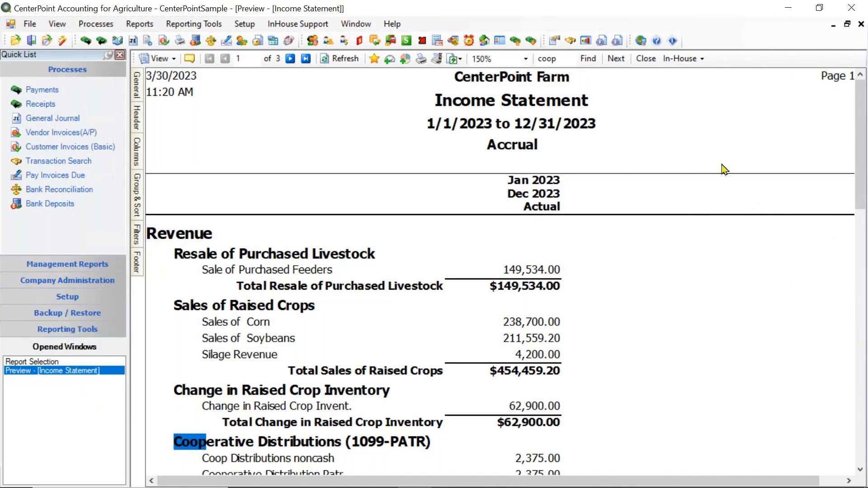
{"action": "left_click", "coordinate": [615, 59]}
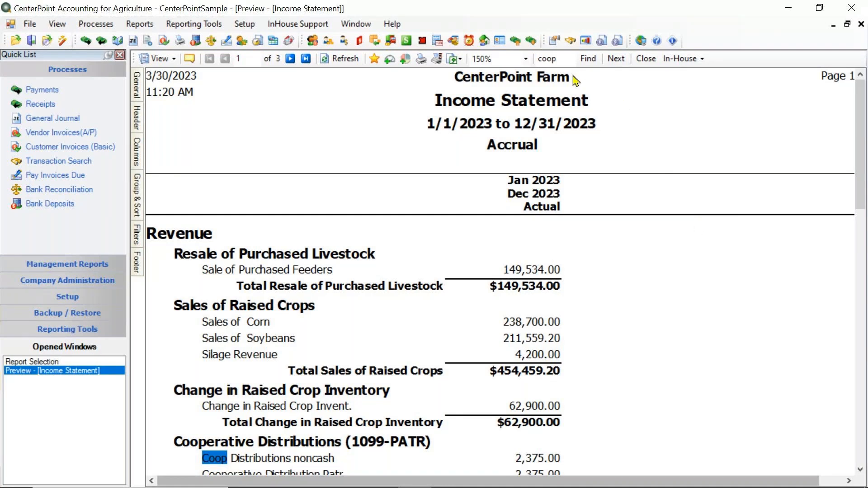
Clear the search text, close the Income Statement preview and preview the report again.
{"action": "left_click", "coordinate": [565, 59]}
{"action": "left_click_drag", "start_coordinate": [565, 59], "coordinate": [542, 59]}
{"action": "key", "text": "BackSpace"}
{"action": "mouse_move", "coordinate": [134, 76]}
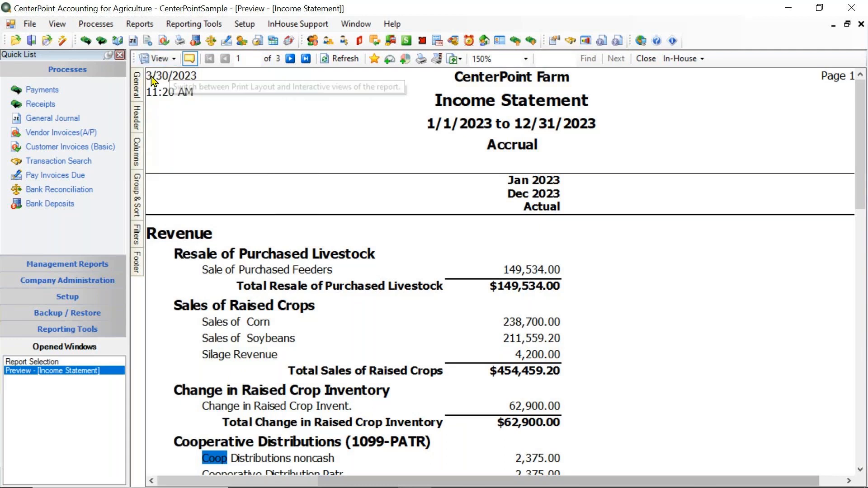
{"action": "left_click", "coordinate": [646, 58]}
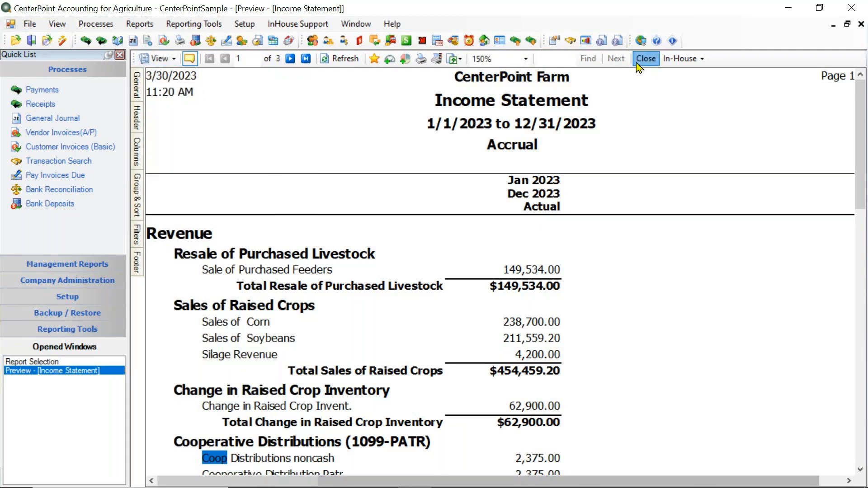
{"action": "left_click", "coordinate": [687, 477]}
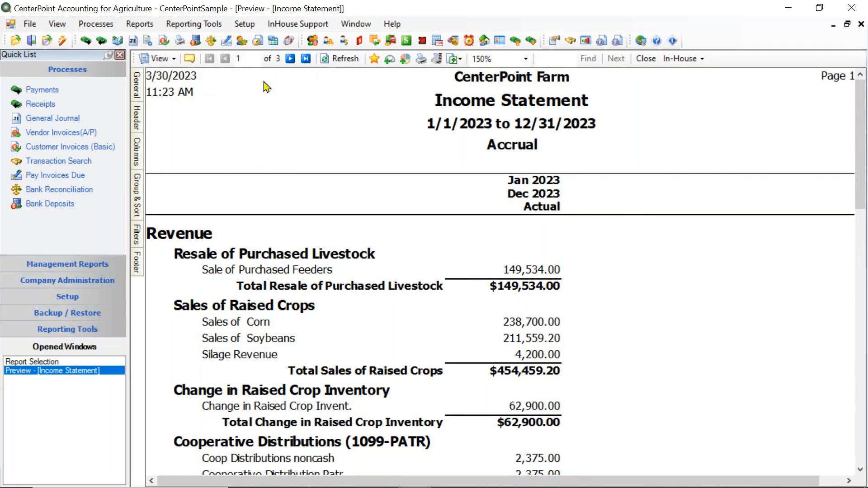
Page through the Income Statement preview to page 3 and back, jump to the last page, and return to the first.
{"action": "left_click", "coordinate": [289, 60]}
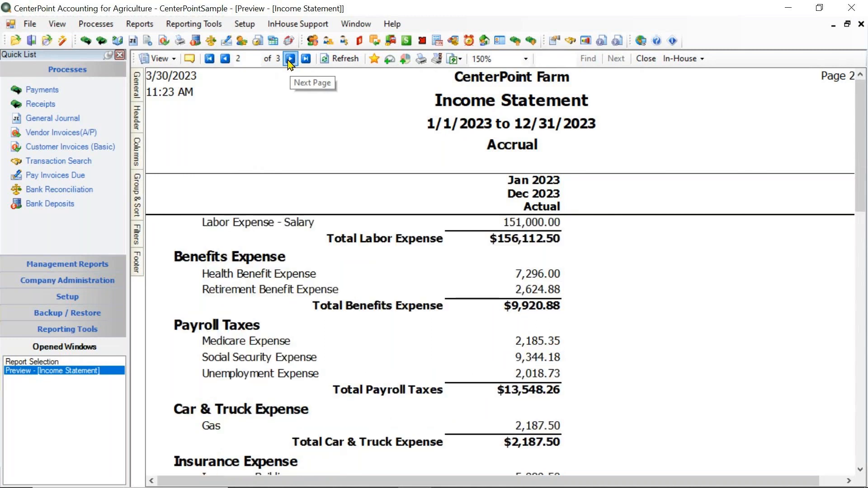
{"action": "left_click", "coordinate": [289, 61]}
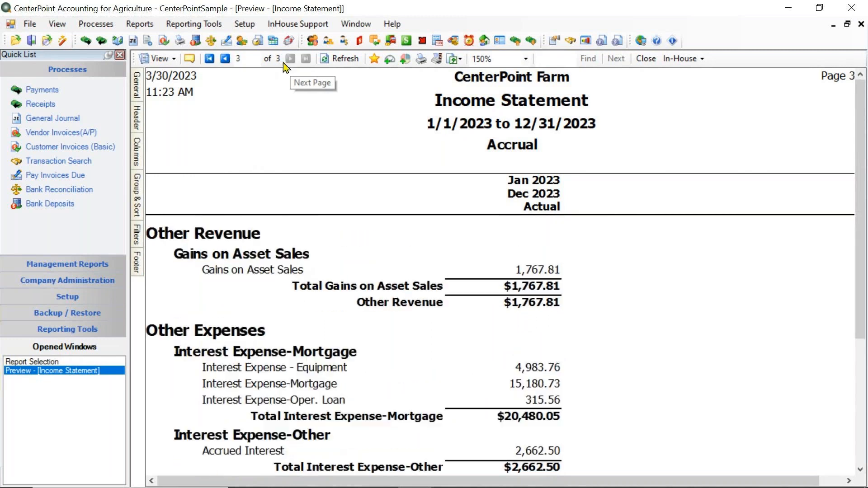
{"action": "left_click", "coordinate": [225, 59]}
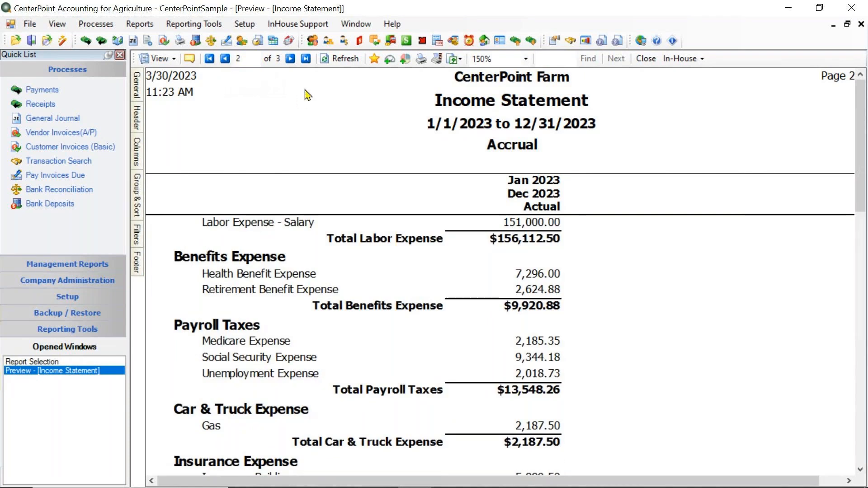
{"action": "left_click", "coordinate": [309, 65]}
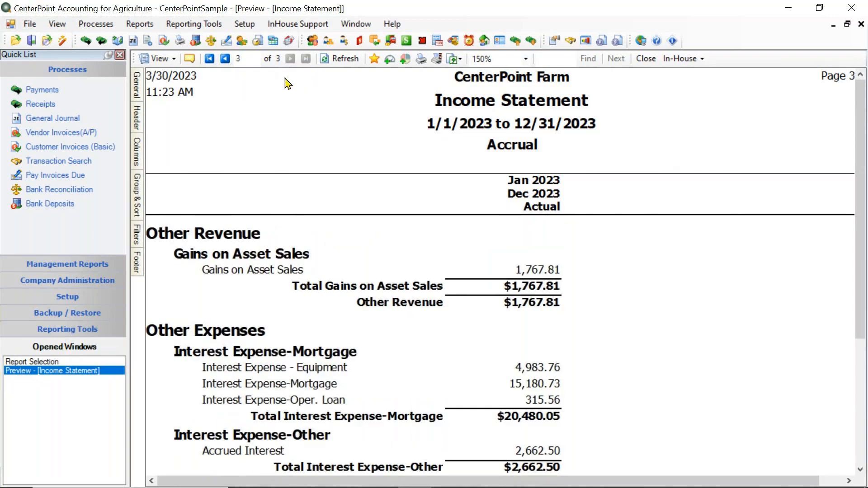
{"action": "left_click", "coordinate": [213, 64]}
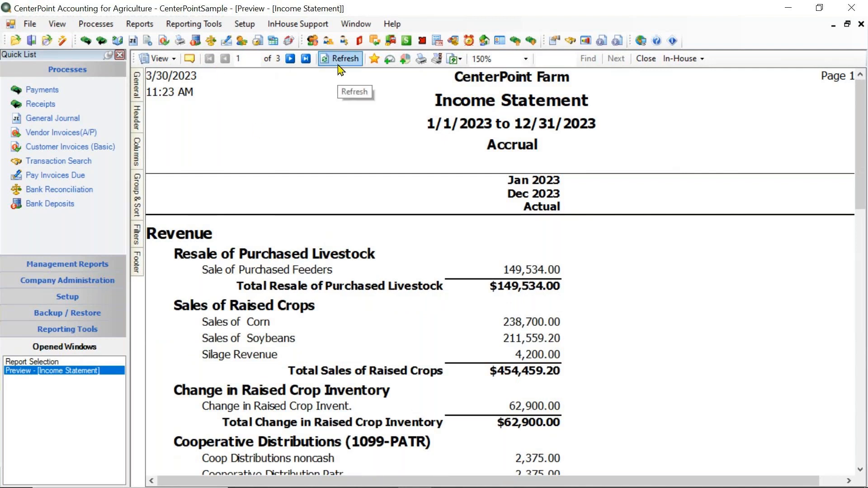
Review the Income Statement preview's Filters and General settings, and refresh the report.
{"action": "mouse_move", "coordinate": [141, 237]}
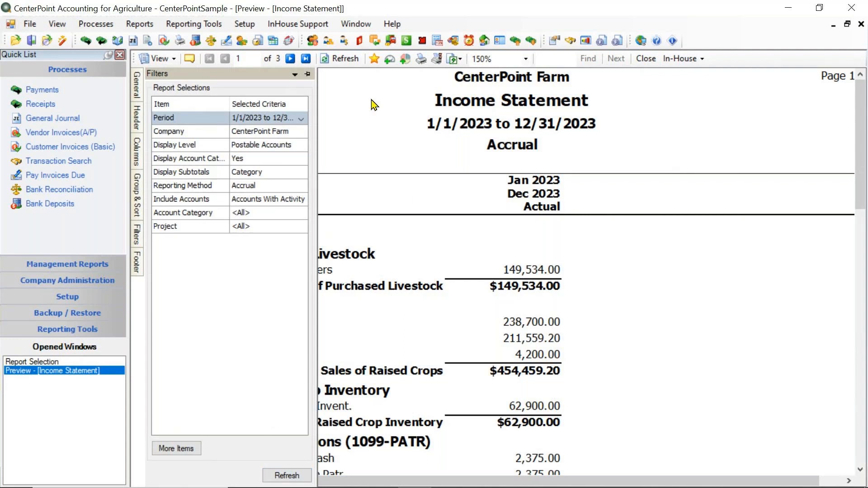
{"action": "left_click", "coordinate": [345, 66]}
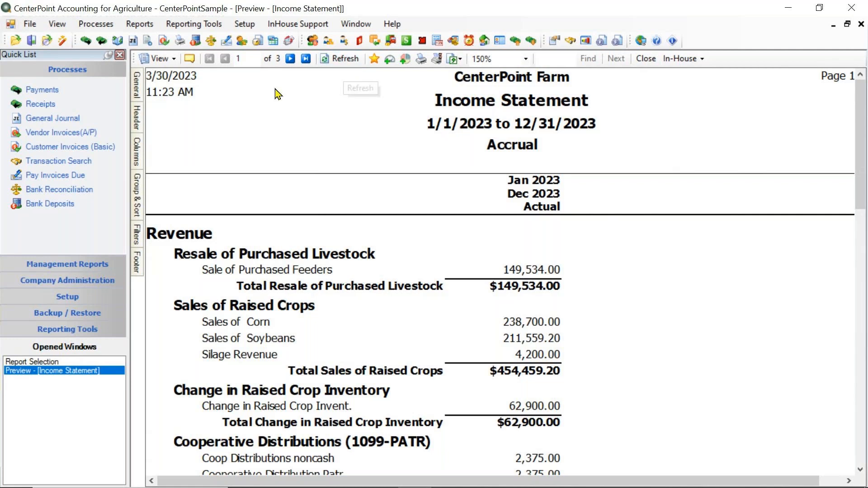
{"action": "mouse_move", "coordinate": [141, 97]}
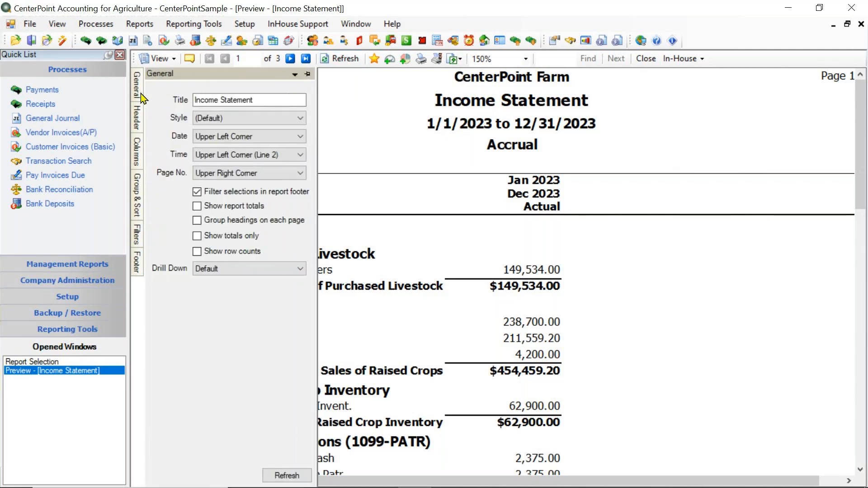
{"action": "mouse_move", "coordinate": [140, 166]}
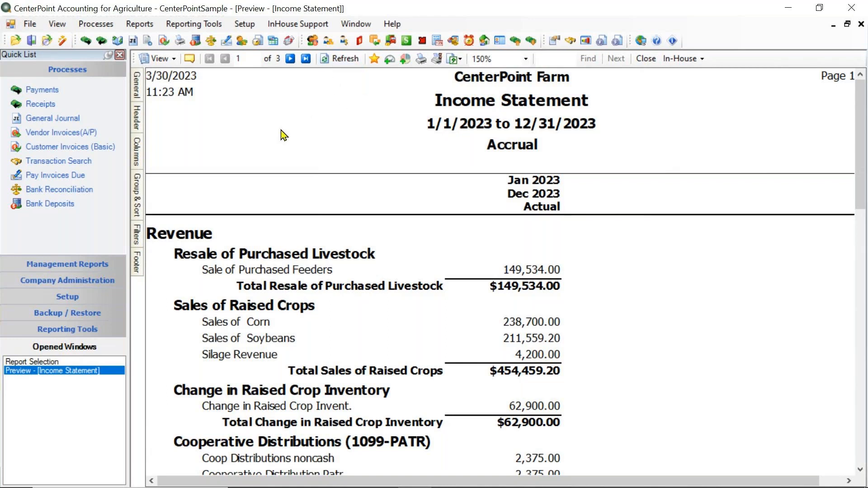
Save the previewed Income Statement as a favorite named "Income Statement from Training" and return to the full report list.
{"action": "left_click", "coordinate": [374, 63]}
{"action": "left_click", "coordinate": [374, 62]}
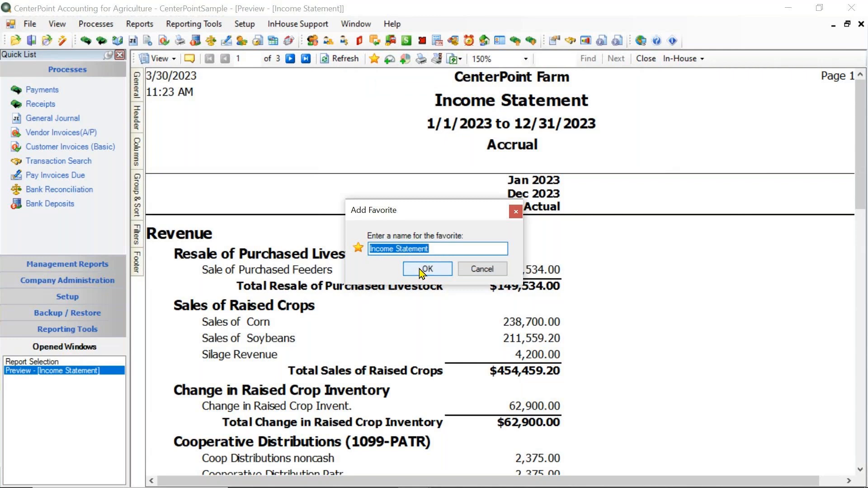
{"action": "left_click", "coordinate": [461, 252]}
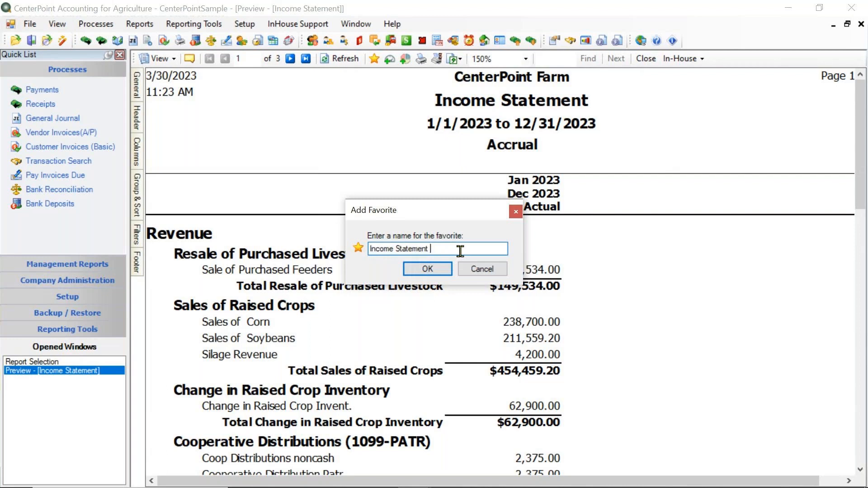
{"action": "type", "text": "from Training"}
{"action": "left_click", "coordinate": [423, 270]}
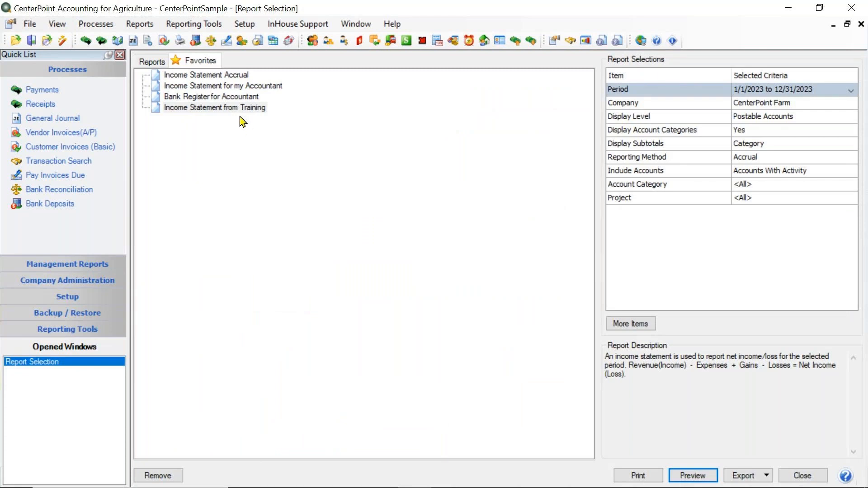
{"action": "left_click", "coordinate": [153, 61]}
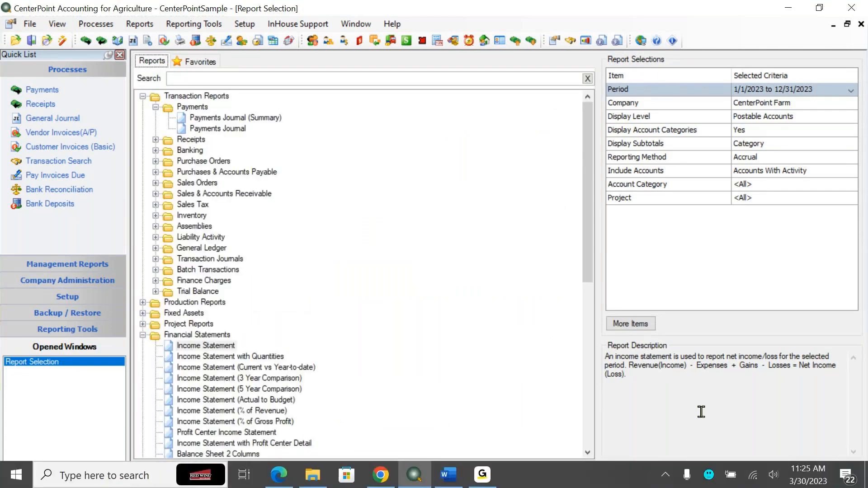
Preview the Income Statement and open the print options, showing the start of the printer list.
{"action": "left_click", "coordinate": [688, 473]}
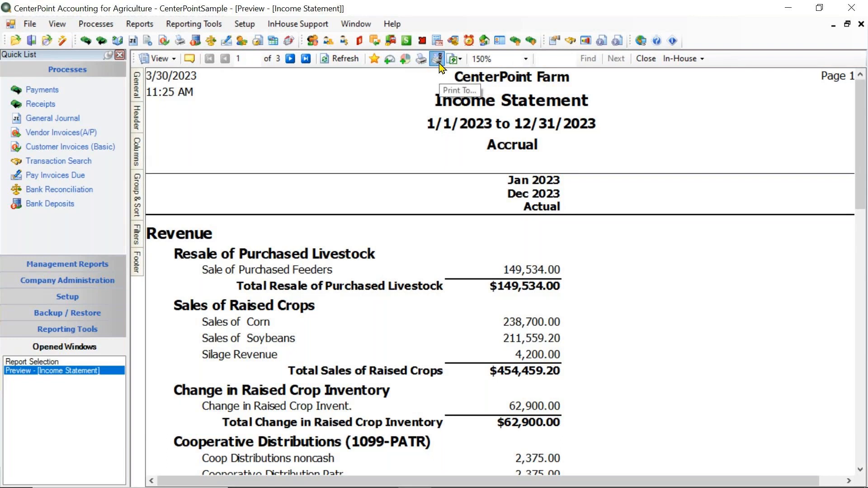
{"action": "left_click", "coordinate": [437, 58]}
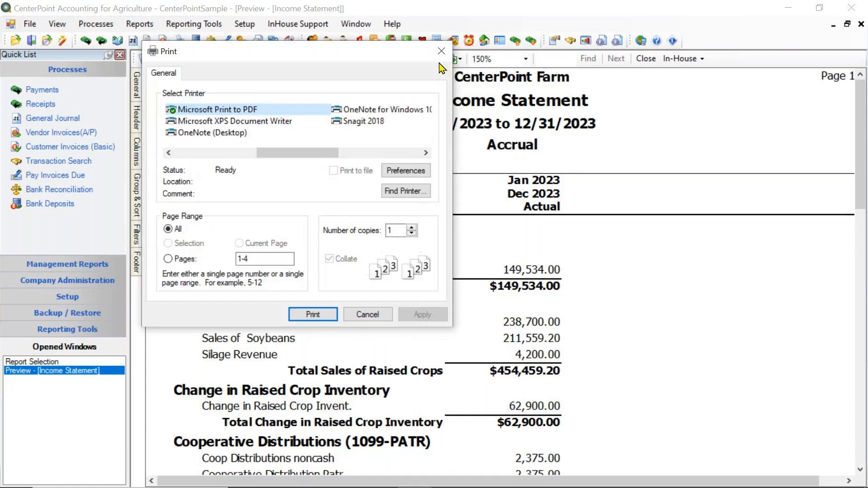
{"action": "left_click_drag", "start_coordinate": [291, 151], "coordinate": [223, 145]}
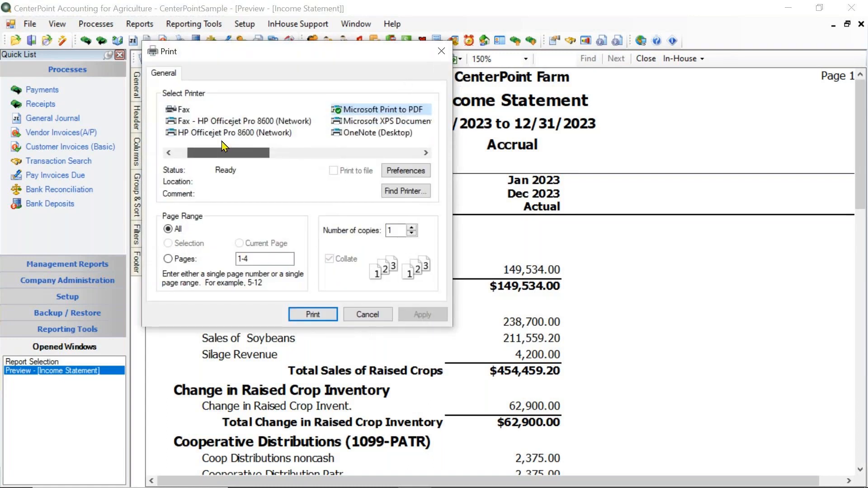
Try limiting the printout to pages 1-2, and set the page range back to all pages.
{"action": "left_click", "coordinate": [168, 259]}
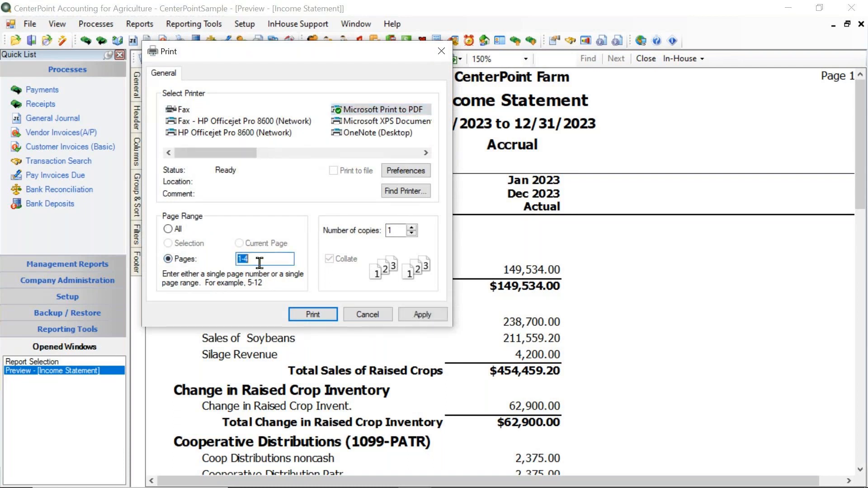
{"action": "left_click", "coordinate": [268, 260]}
{"action": "key", "text": "BackSpace"}
{"action": "type", "text": "2"}
{"action": "left_click", "coordinate": [168, 230]}
Select the HP Officejet Pro 8600 (Network) printer, view its printing preferences, and cancel printing.
{"action": "left_click", "coordinate": [278, 135]}
{"action": "left_click", "coordinate": [410, 174]}
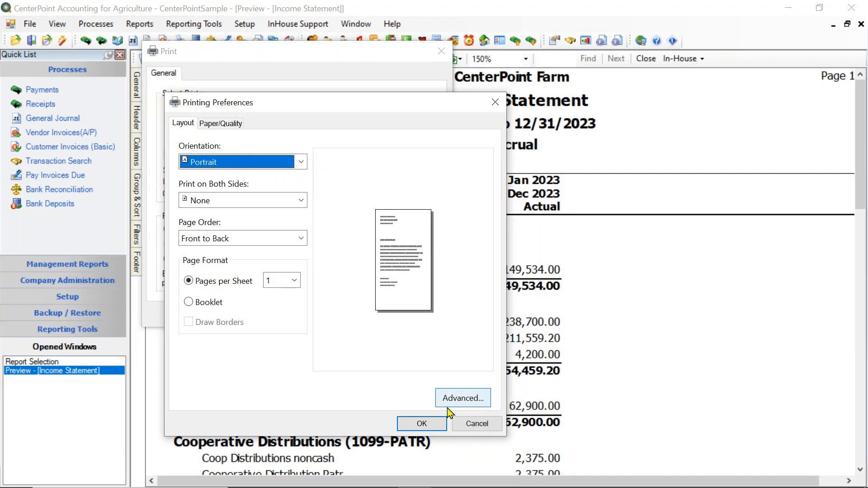
{"action": "left_click", "coordinate": [471, 428]}
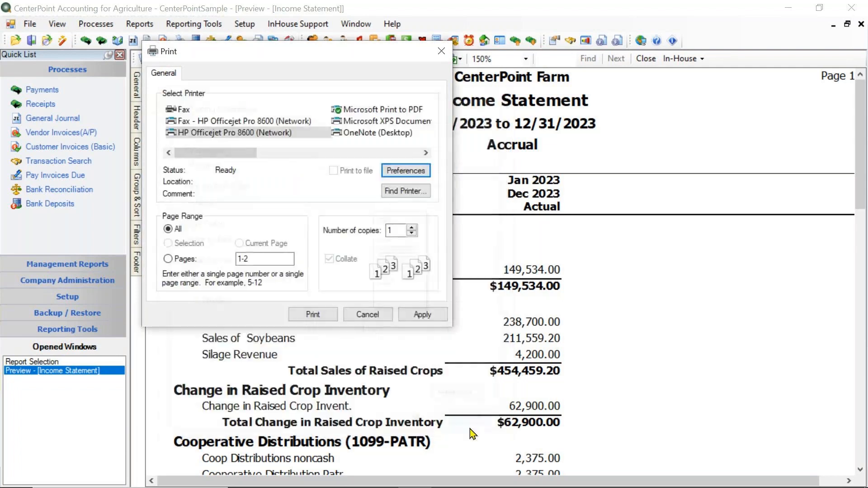
{"action": "left_click", "coordinate": [367, 315]}
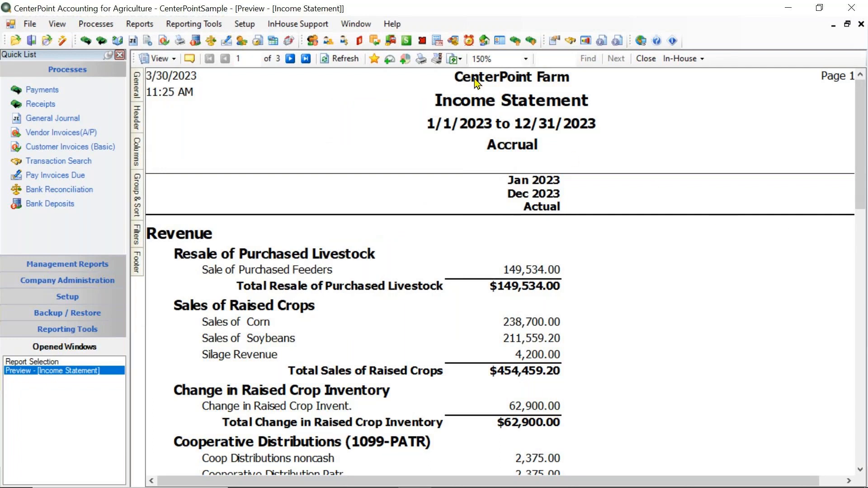
Review the export formats offered for the Income Statement without exporting it.
{"action": "left_click", "coordinate": [461, 59]}
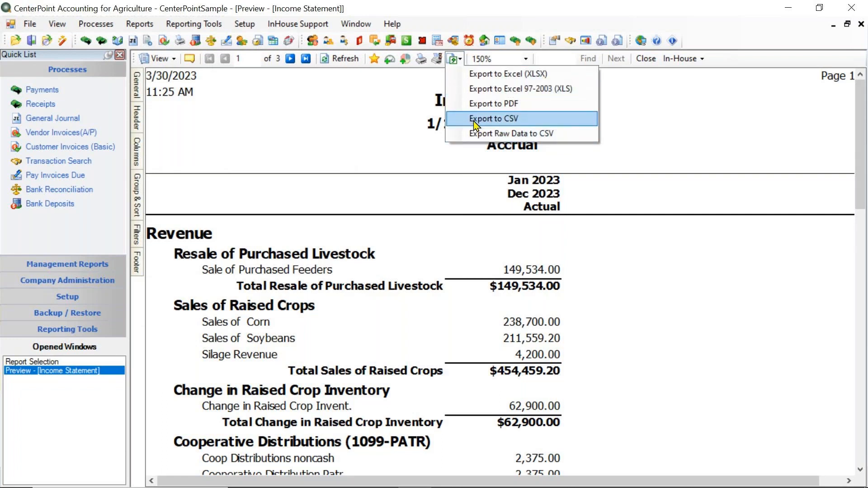
{"action": "left_click", "coordinate": [372, 88]}
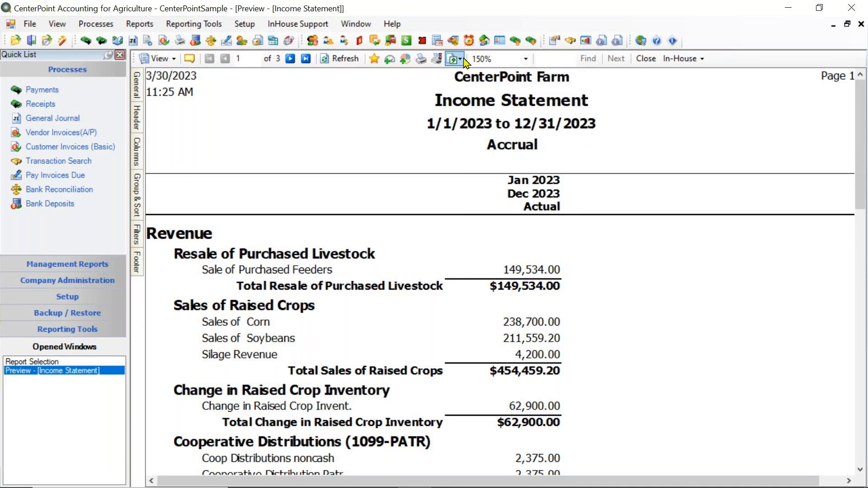
Compare the Income Statement preview at 200%, Page Width, Whole Page and 100% zoom, restore 150%, and close the preview.
{"action": "left_click", "coordinate": [526, 59]}
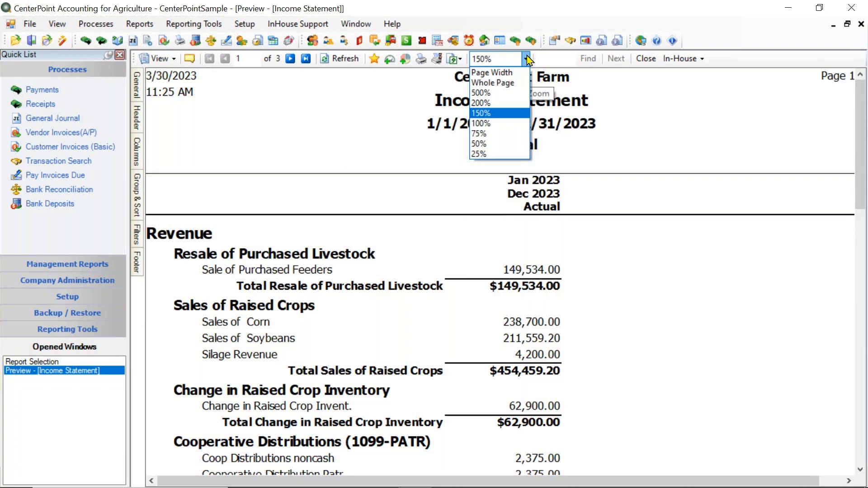
{"action": "left_click", "coordinate": [498, 104]}
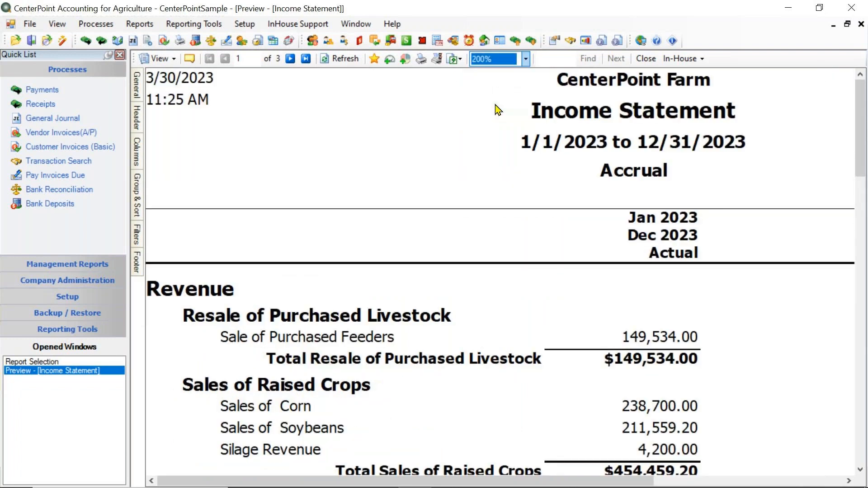
{"action": "left_click", "coordinate": [527, 59]}
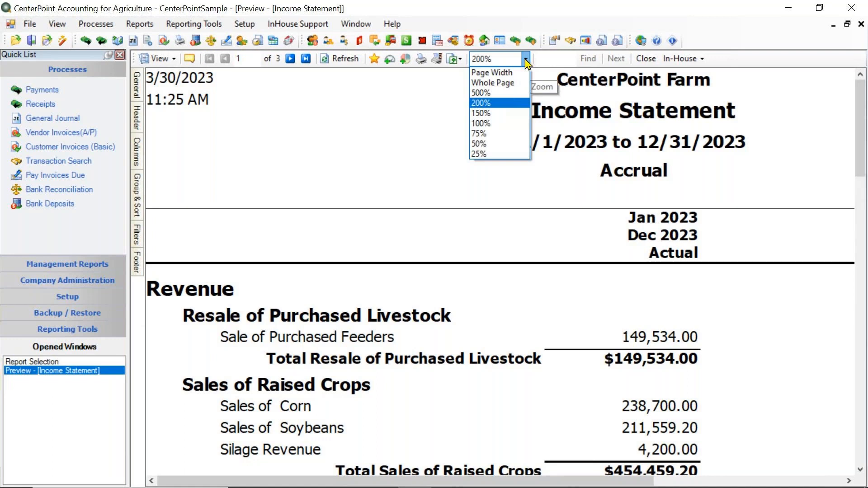
{"action": "left_click", "coordinate": [512, 72]}
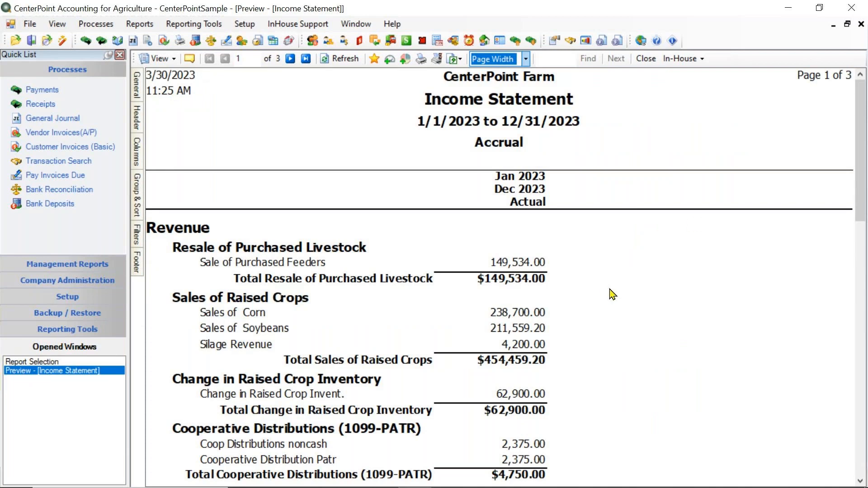
{"action": "left_click", "coordinate": [526, 61]}
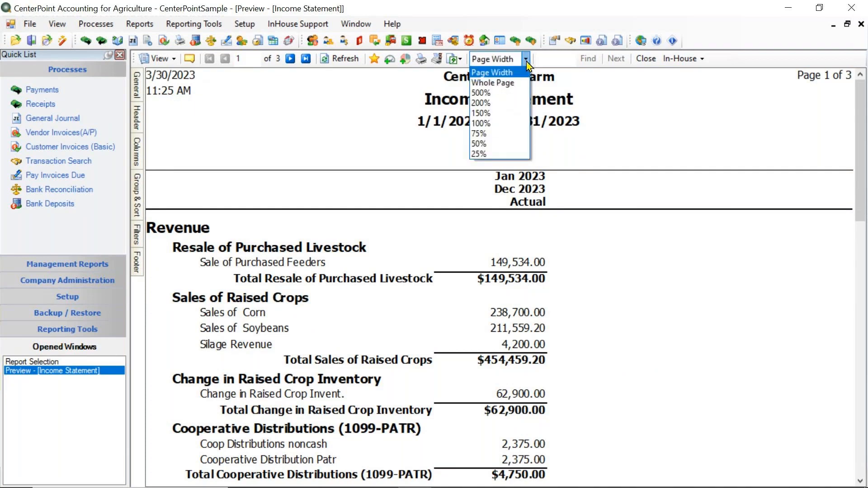
{"action": "left_click", "coordinate": [496, 83]}
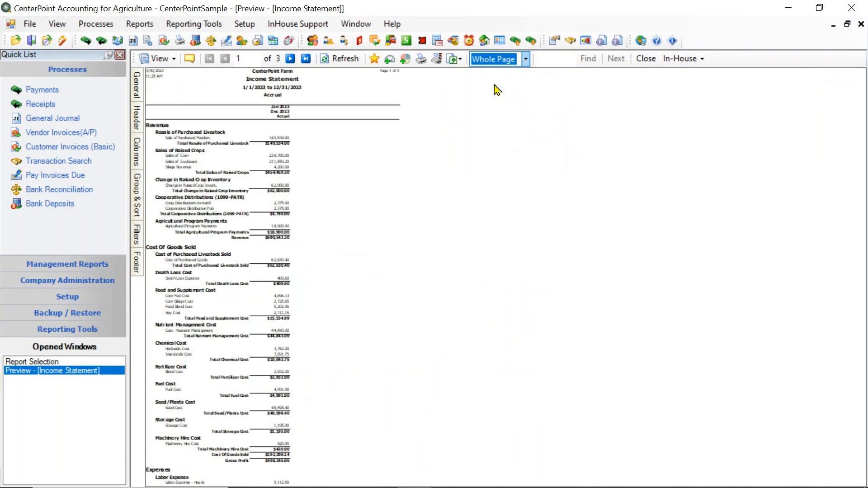
{"action": "left_click", "coordinate": [526, 60]}
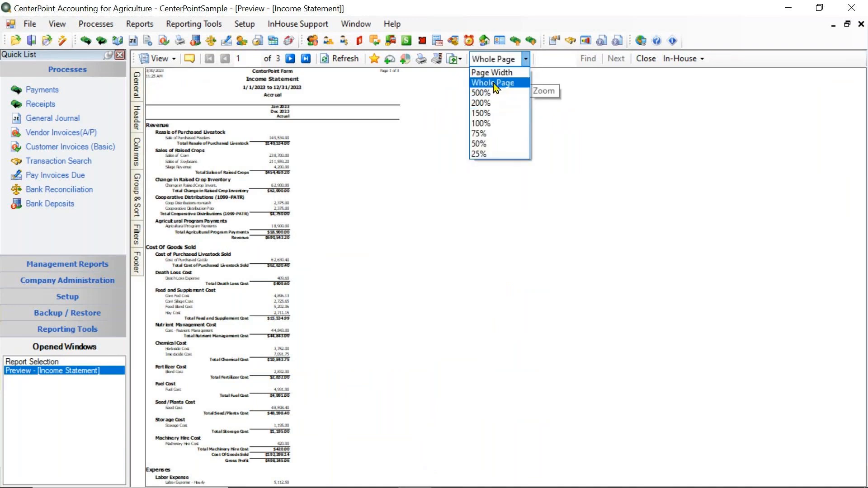
{"action": "left_click", "coordinate": [480, 124]}
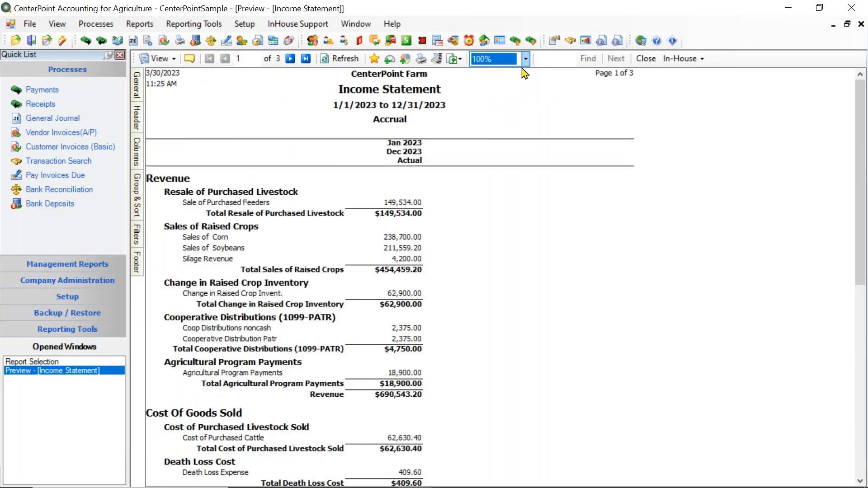
{"action": "left_click", "coordinate": [526, 58]}
{"action": "left_click", "coordinate": [497, 111]}
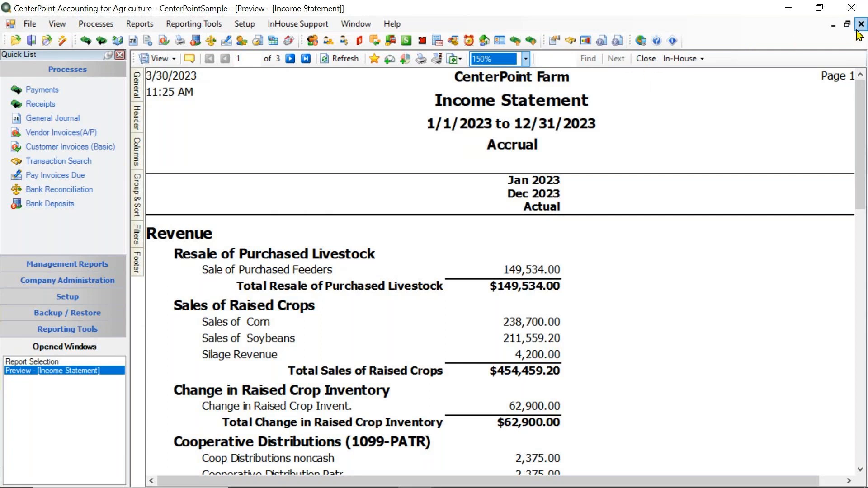
{"action": "left_click", "coordinate": [646, 60]}
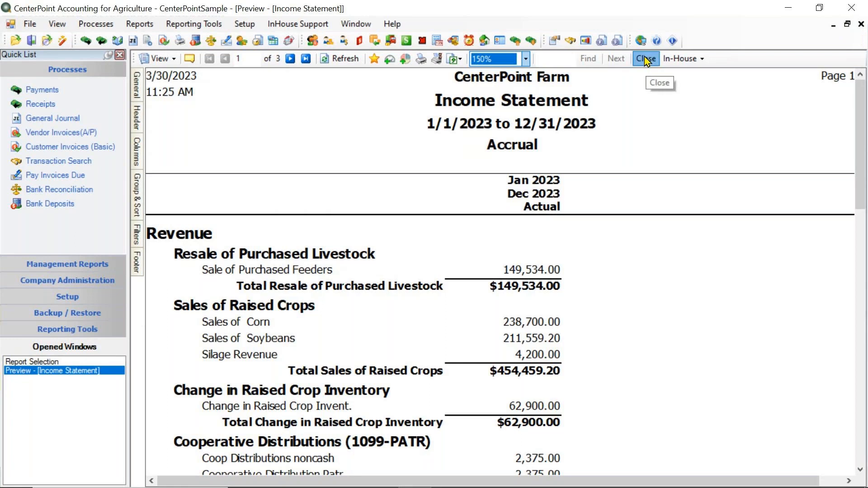